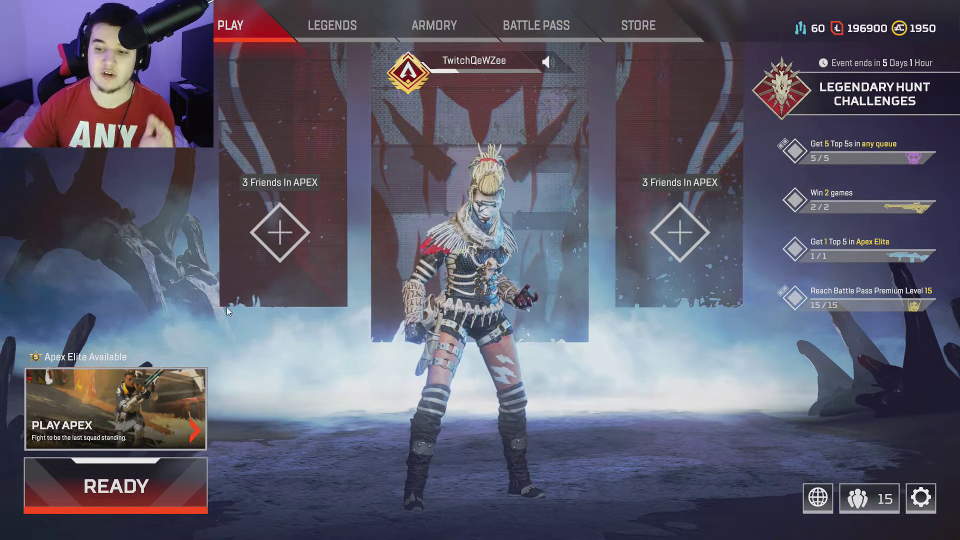
# - Open the game's settings and show the video options
pyautogui.click(919, 497)
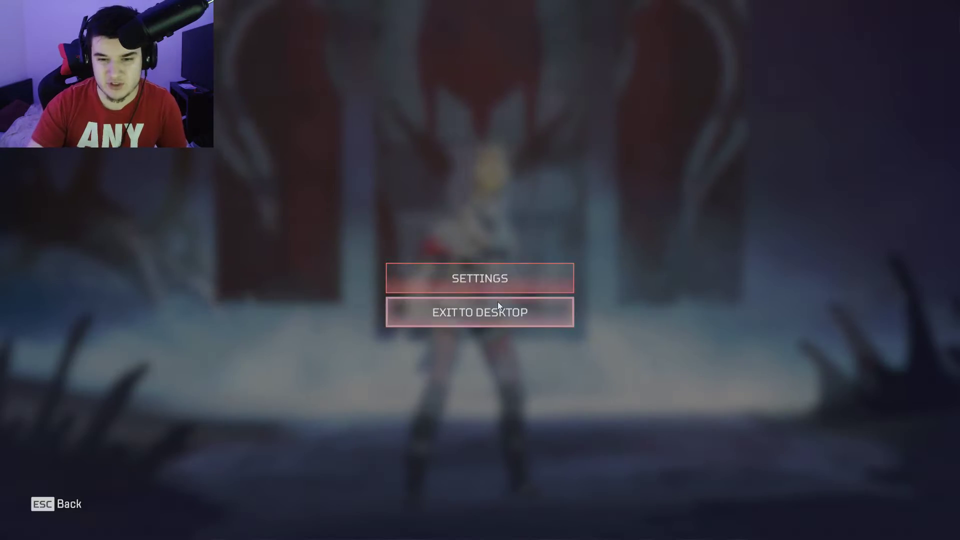
pyautogui.click(497, 277)
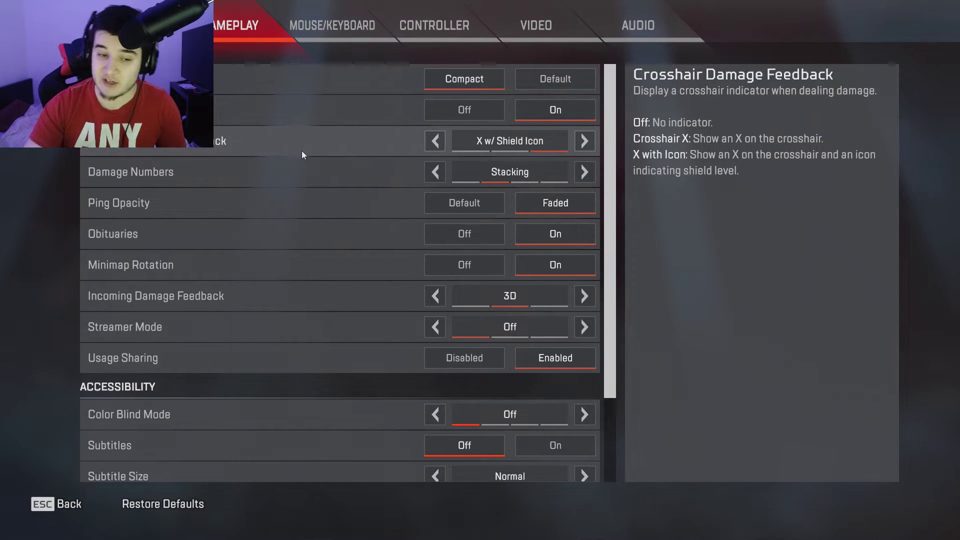
pyautogui.click(523, 29)
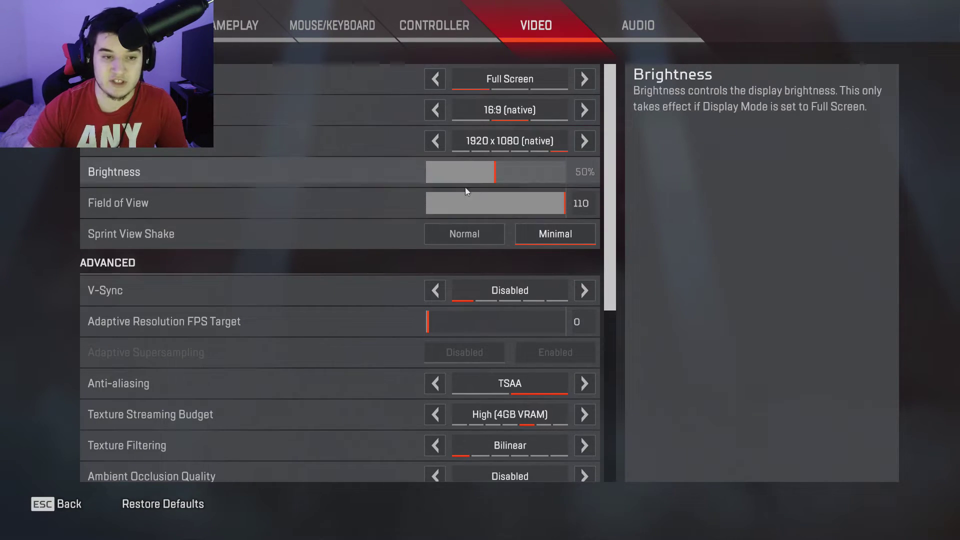
# - Review the advanced video options from V-Sync down to Ragdolls, including shadows, lighting, model detail and effects, and leave the settings
pyautogui.scroll(-3, 286, 235)
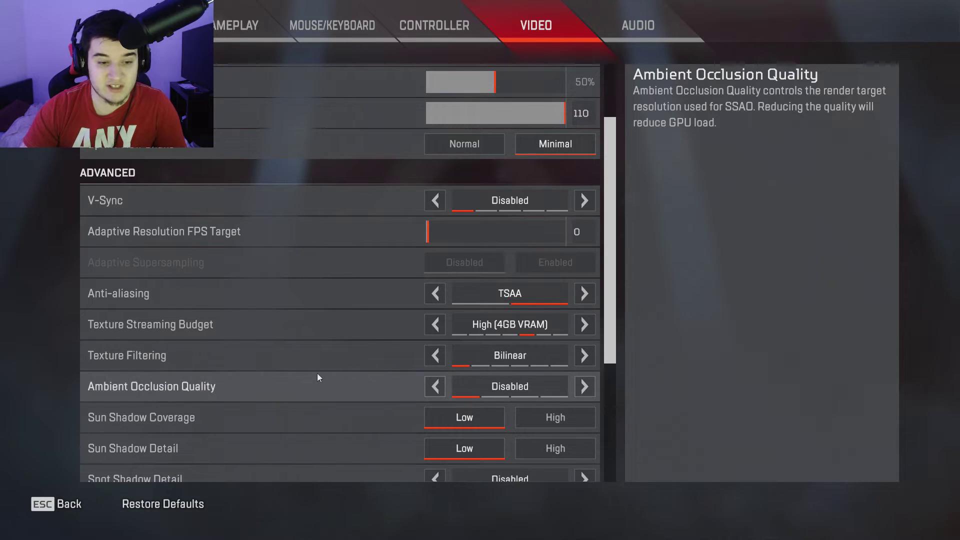
pyautogui.scroll(-1, 317, 374)
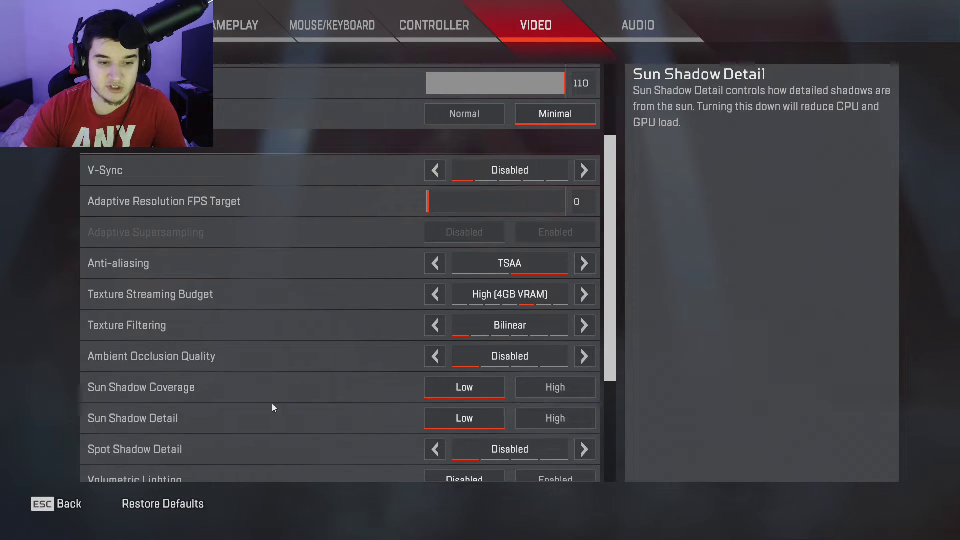
pyautogui.scroll(-1, 272, 406)
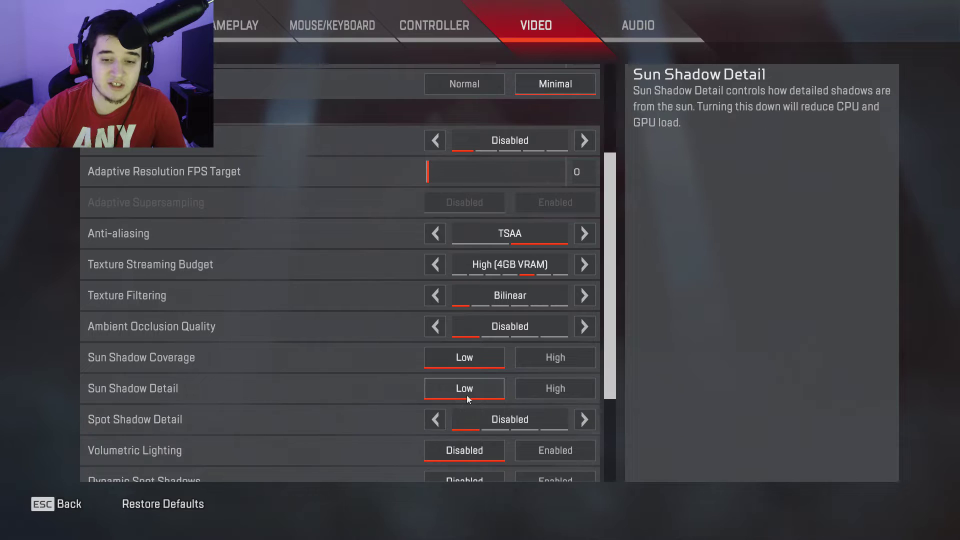
pyautogui.scroll(-1, 261, 385)
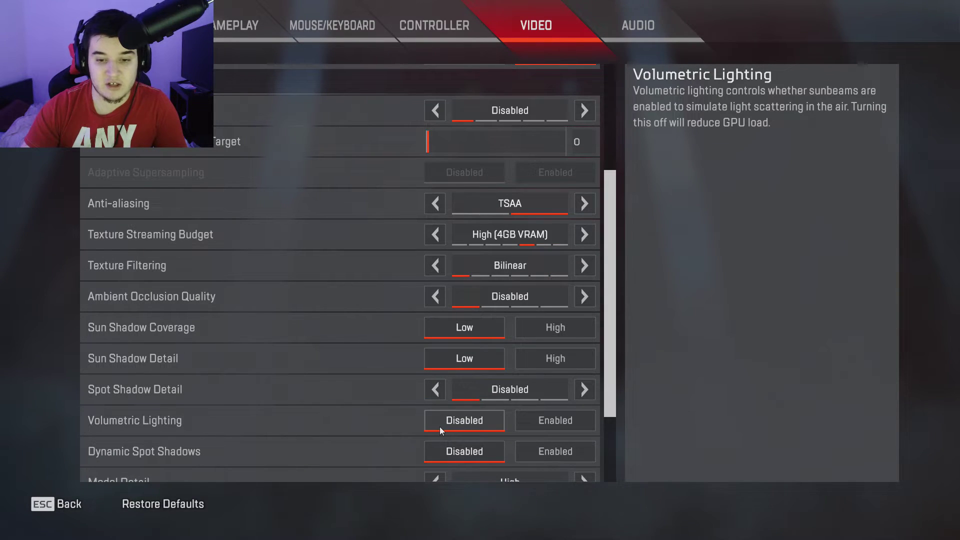
pyautogui.scroll(-1, 350, 440)
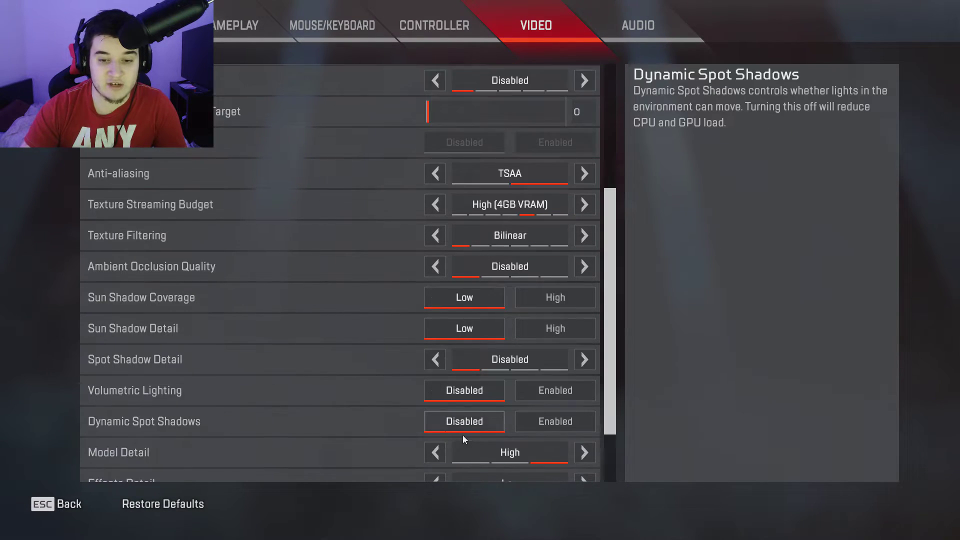
pyautogui.scroll(-1, 440, 430)
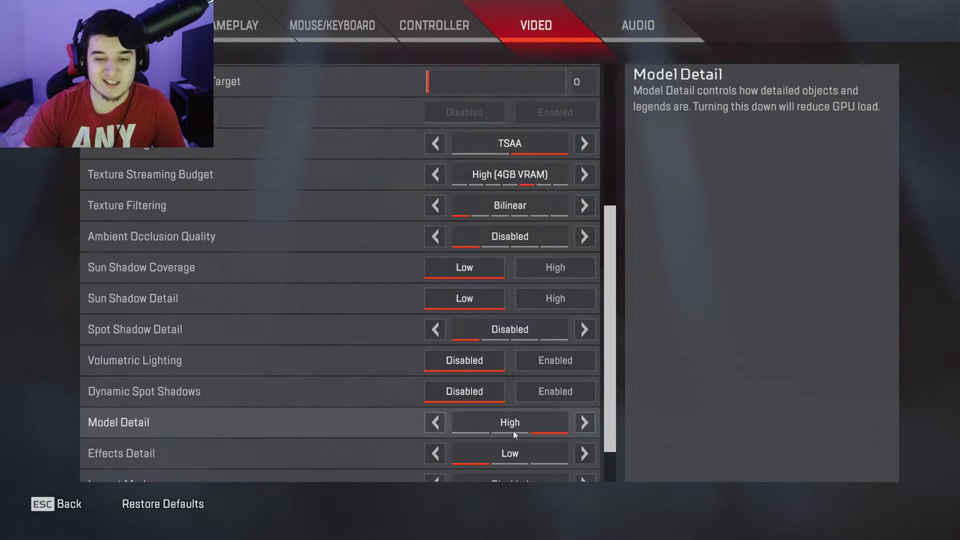
pyautogui.scroll(-1, 301, 353)
pyautogui.scroll(-1, 370, 376)
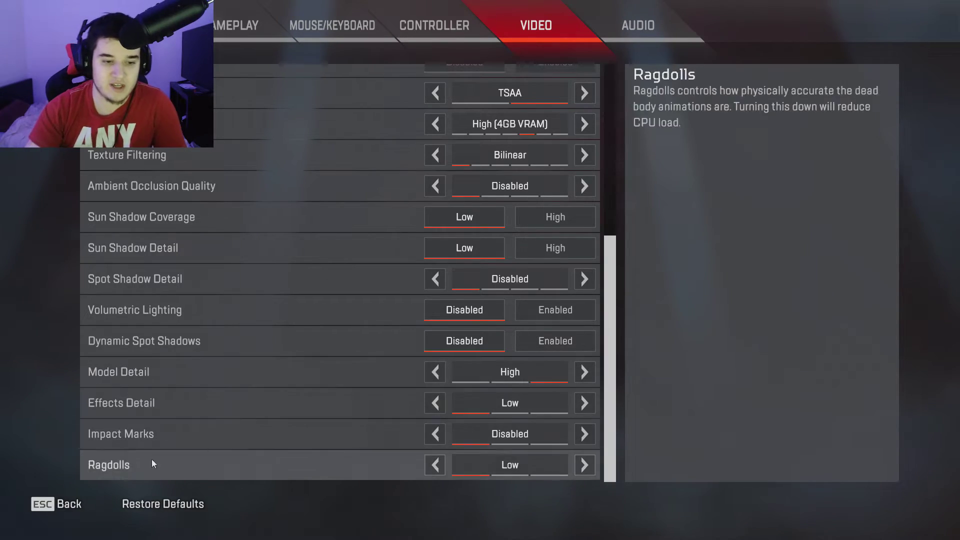
pyautogui.press('Escape')
pyautogui.click(385, 35)
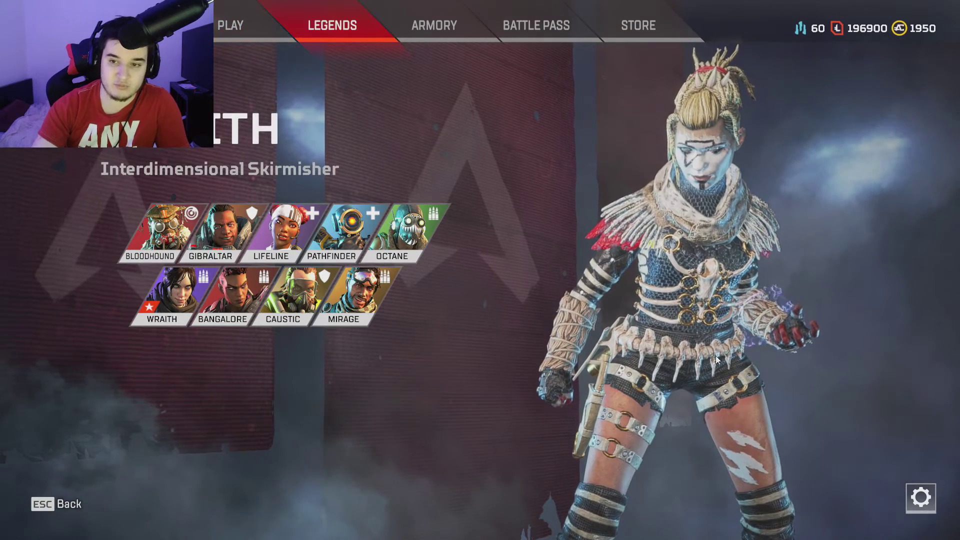
pyautogui.click(215, 21)
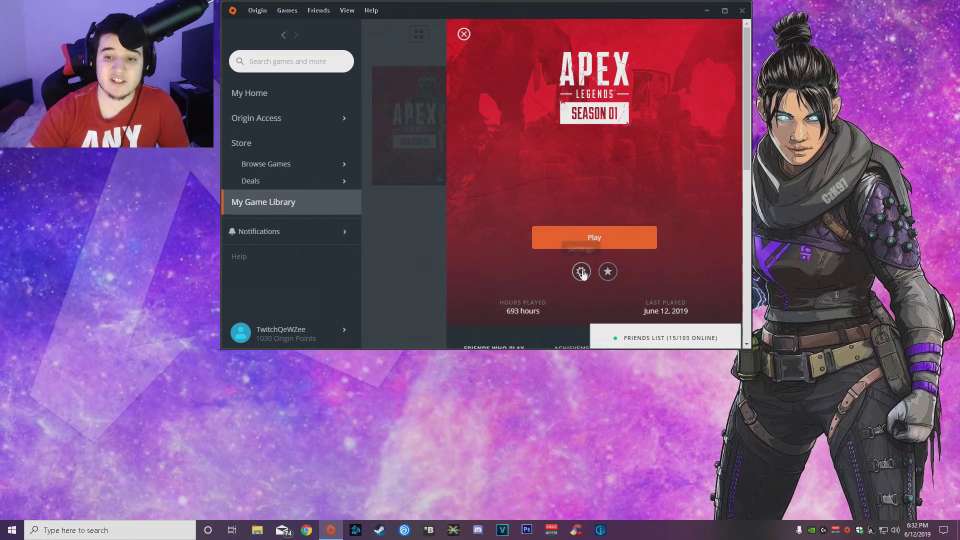
# - In Origin, open the advanced launch options in the game properties of Apex Legends
pyautogui.click(585, 276)
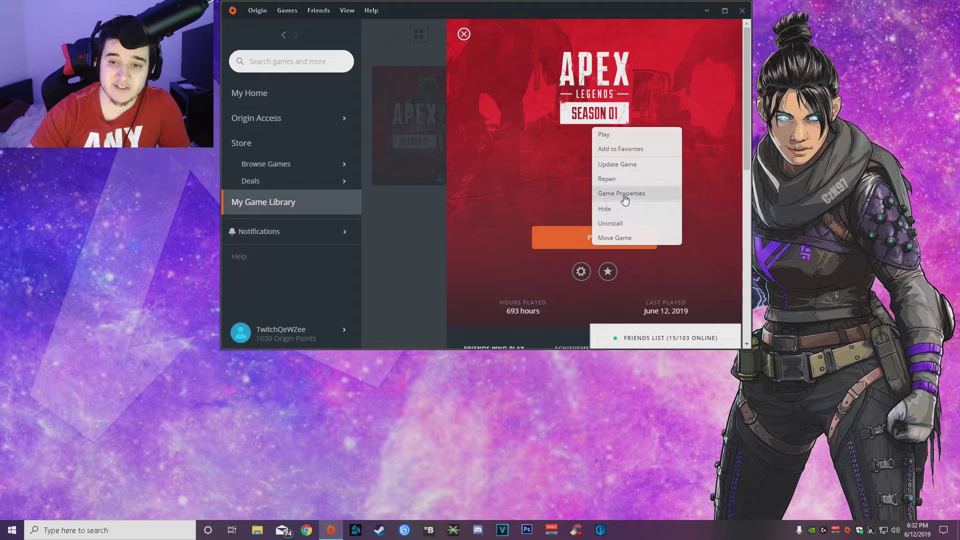
pyautogui.click(621, 194)
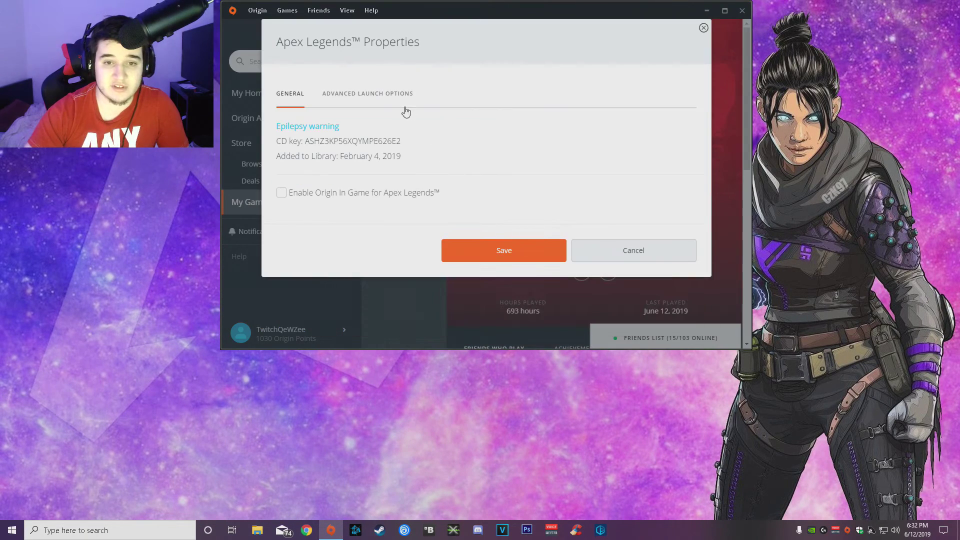
pyautogui.click(400, 95)
# - Examine the command line arguments as a whole, highlighting +exec autoexec, -high, -fullscreen and -forcenovsync
pyautogui.moveTo(289, 187); pyautogui.dragTo(550, 188)
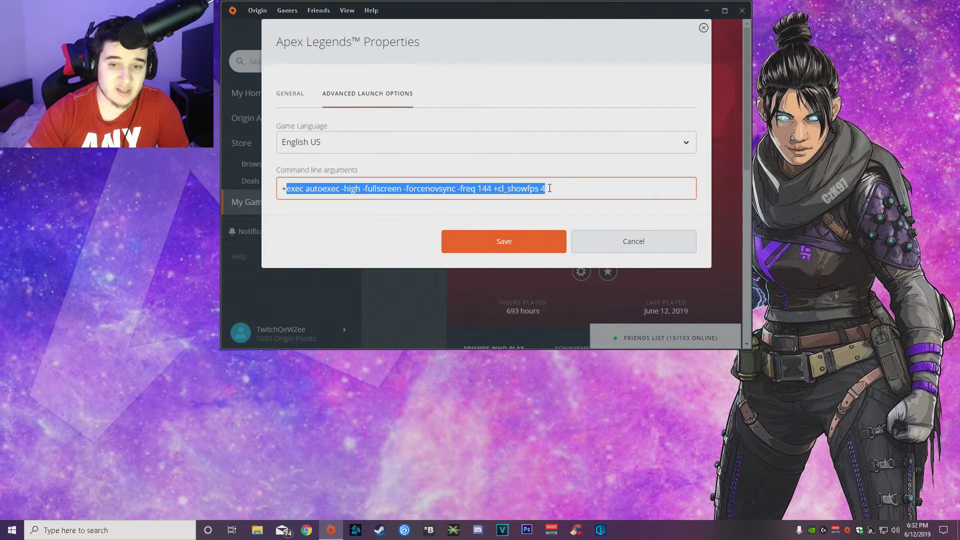
pyautogui.click(552, 188)
pyautogui.moveTo(287, 189); pyautogui.dragTo(331, 187)
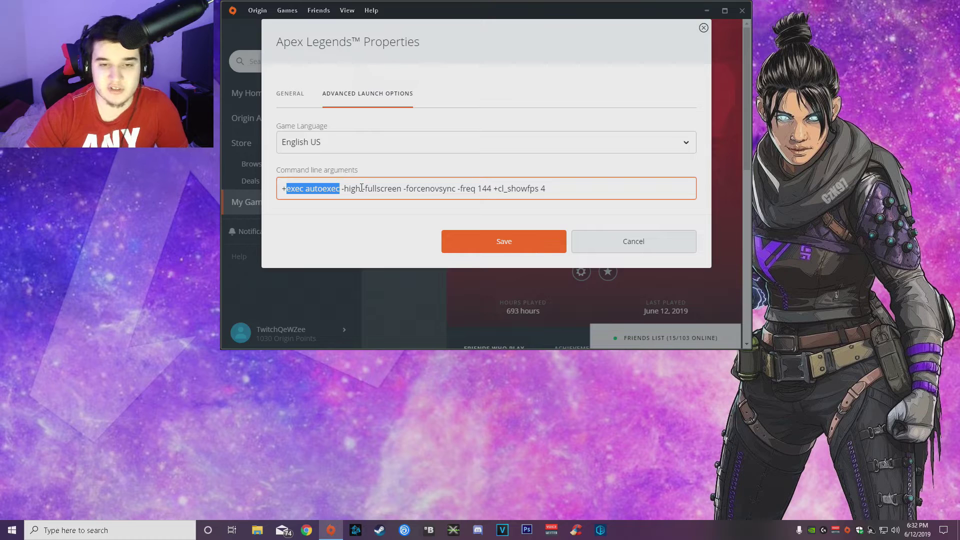
pyautogui.moveTo(342, 189); pyautogui.dragTo(362, 189)
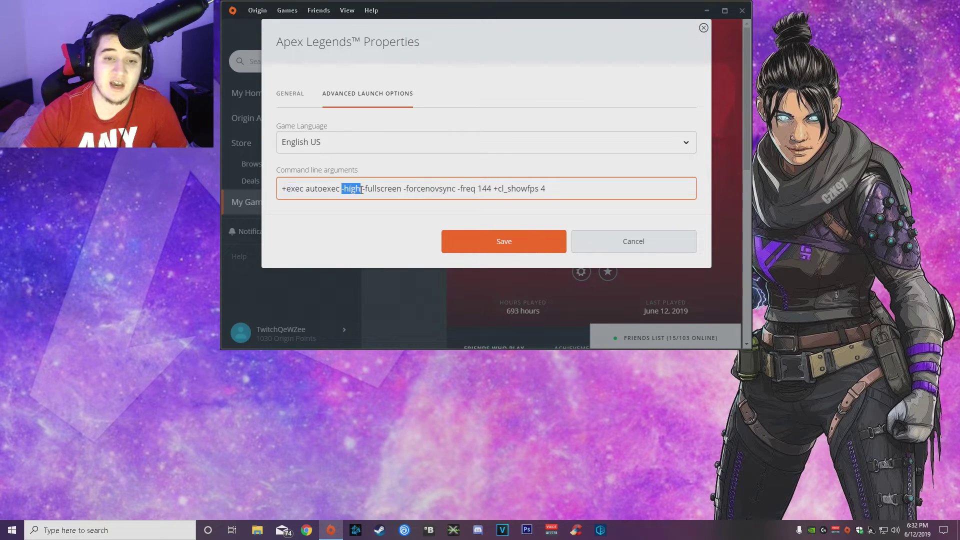
pyautogui.click(354, 189)
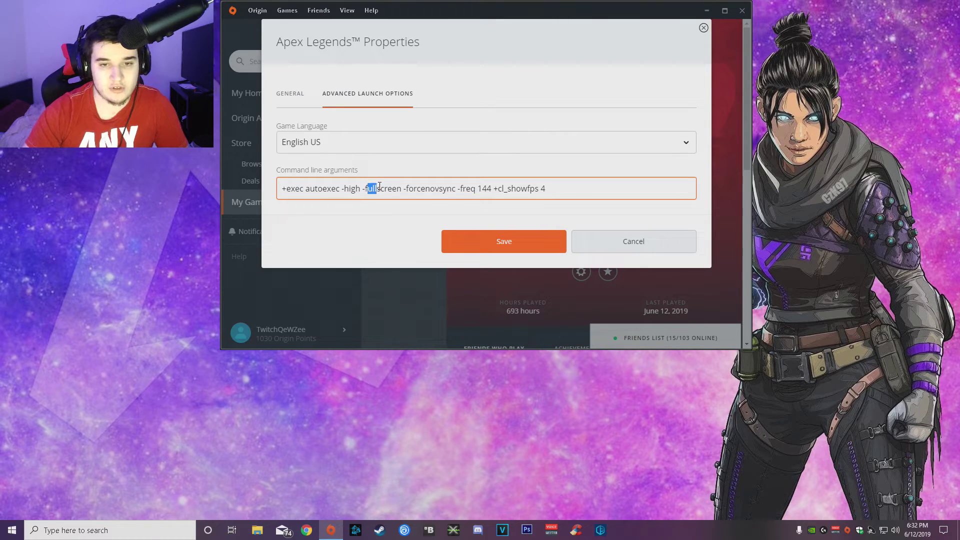
pyautogui.click(381, 188)
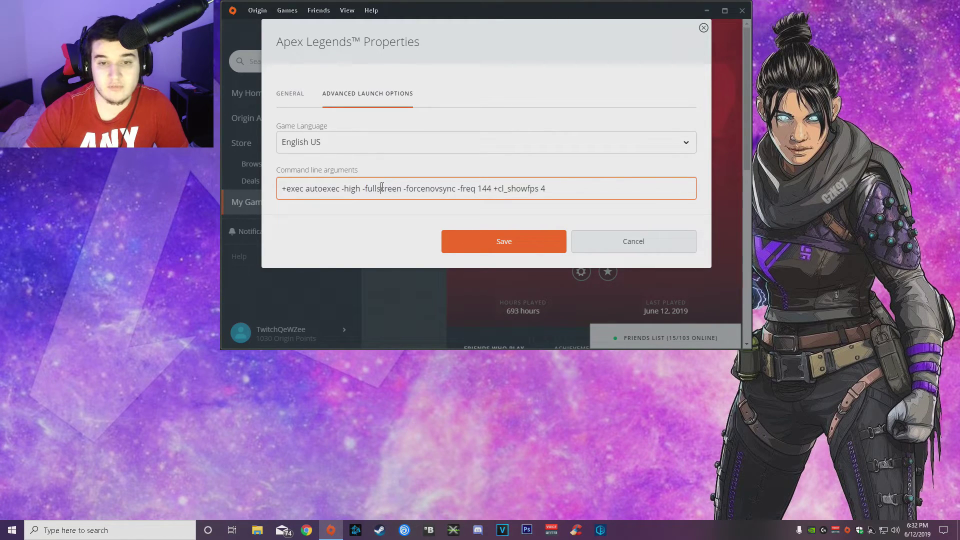
pyautogui.moveTo(409, 189)
pyautogui.mouseDown()
pyautogui.moveTo(483, 189)
pyautogui.moveTo(414, 192)
pyautogui.mouseUp()
pyautogui.click(443, 189)
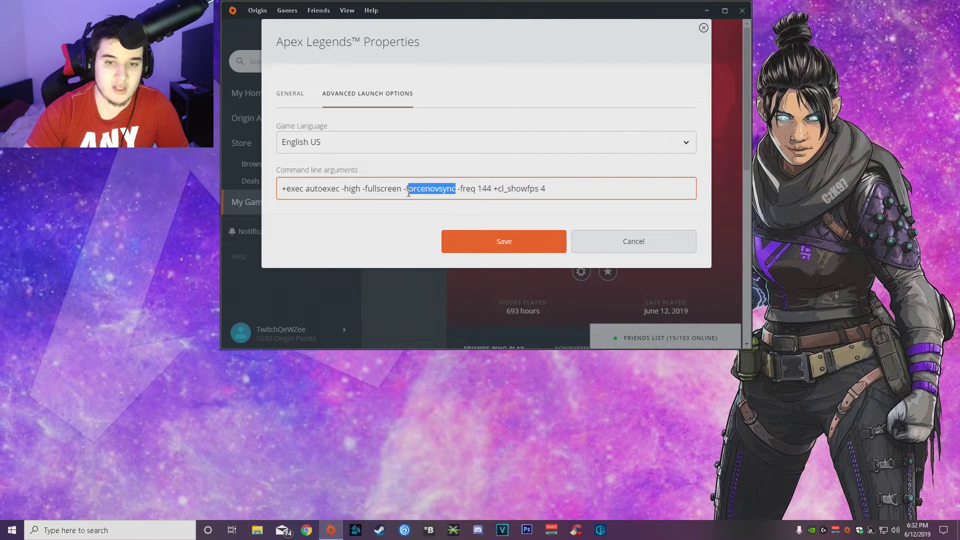
pyautogui.click(459, 189)
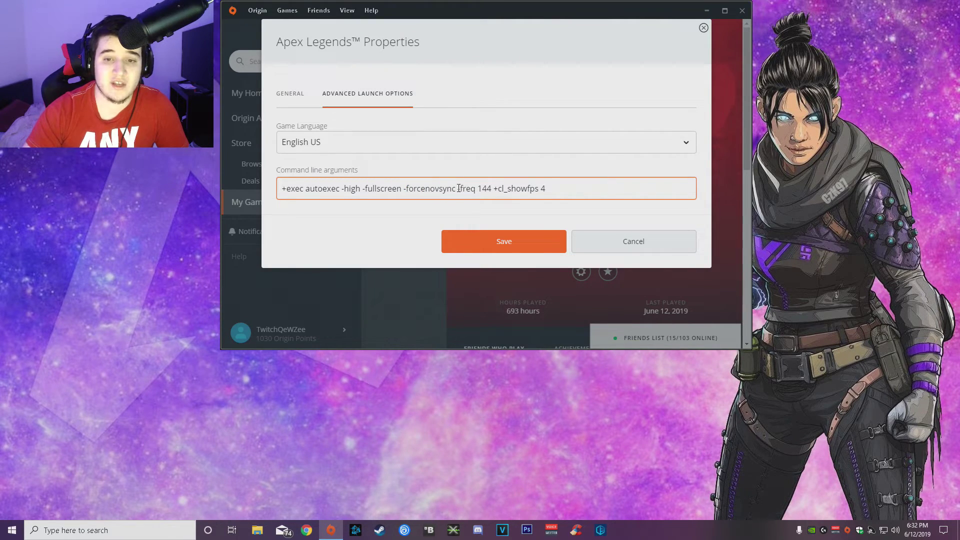
# - Check the -freq 144 and +cl_showfps 4 arguments and save the game properties
pyautogui.moveTo(459, 188); pyautogui.dragTo(481, 188)
pyautogui.click(462, 188)
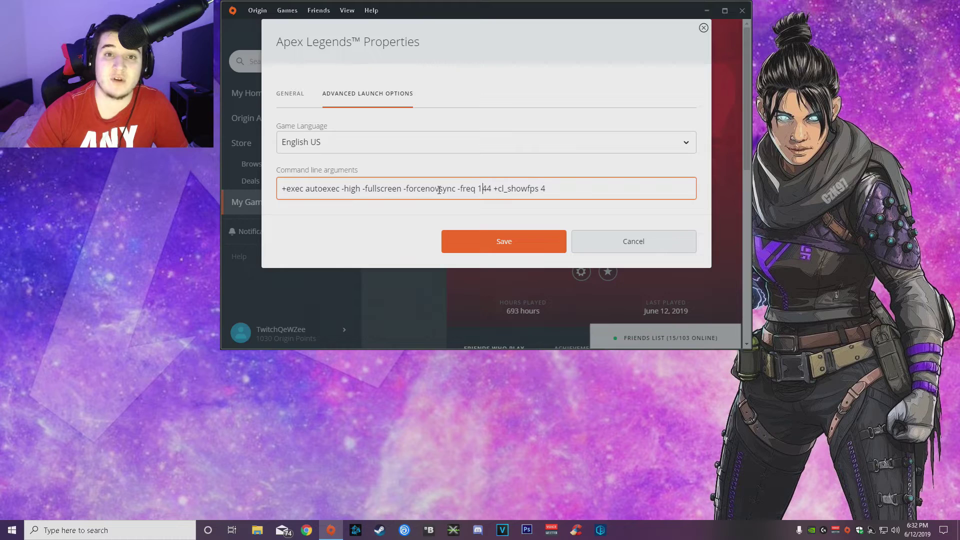
pyautogui.click(478, 189)
pyautogui.click(490, 189)
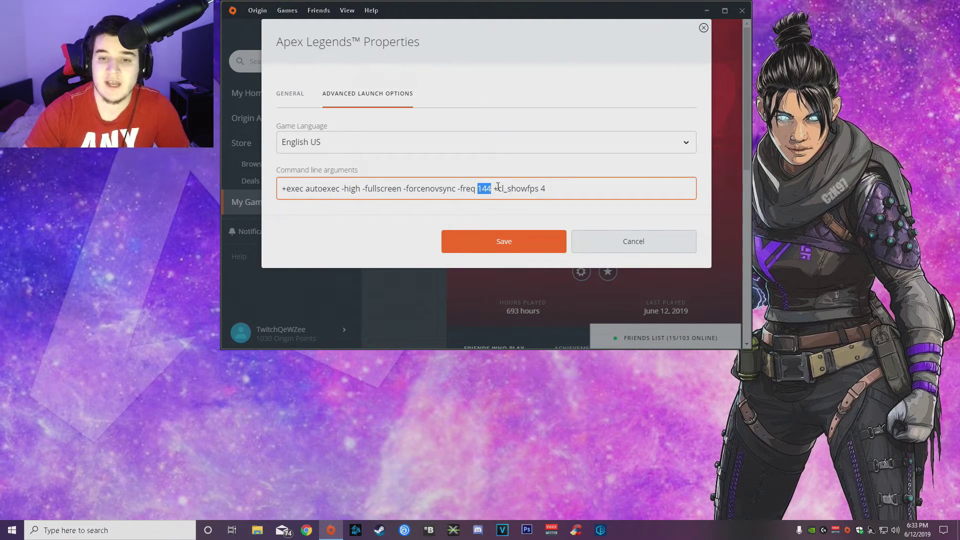
pyautogui.moveTo(498, 187); pyautogui.dragTo(550, 187)
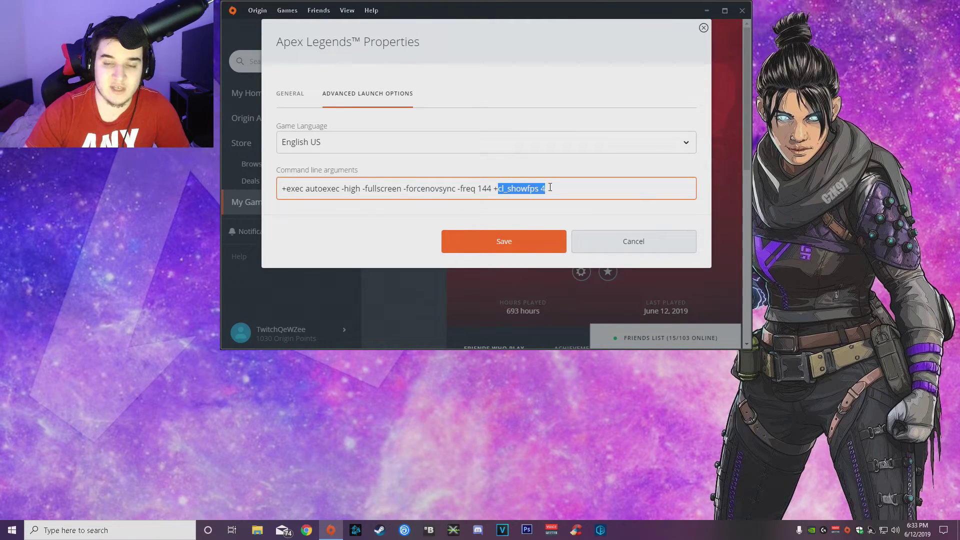
pyautogui.click(548, 189)
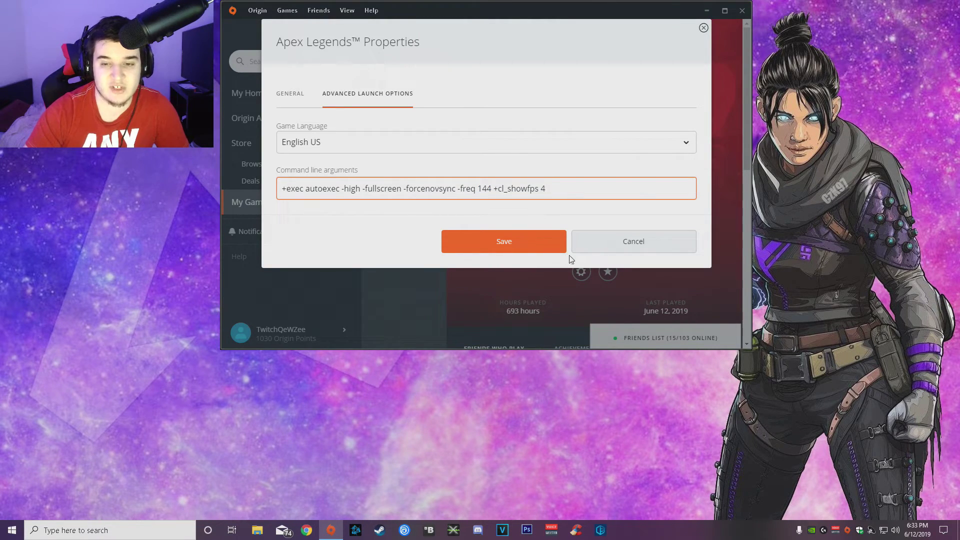
pyautogui.click(538, 252)
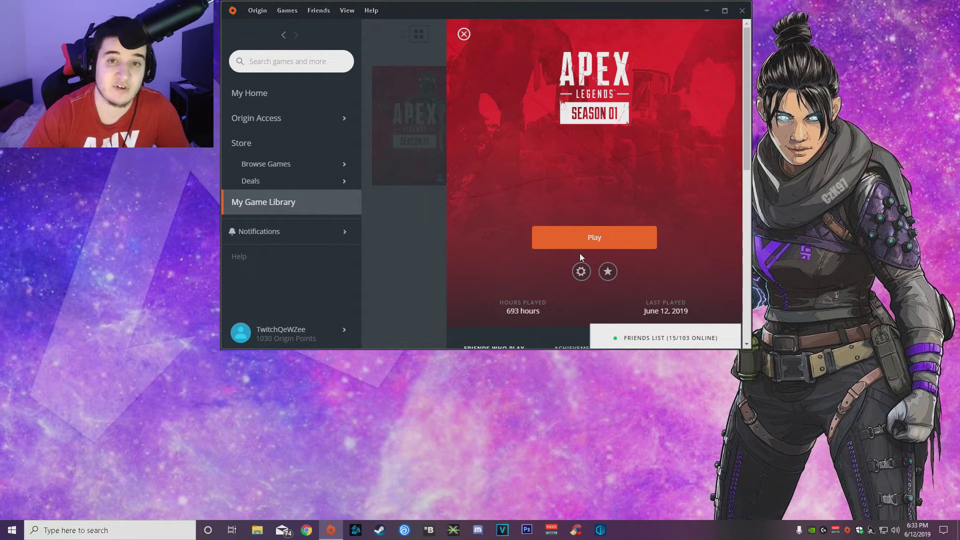
# - In File Explorer, go to the Apex cfg folder inside Origin Games under Program Files (x86) on the C: drive
pyautogui.click(258, 529)
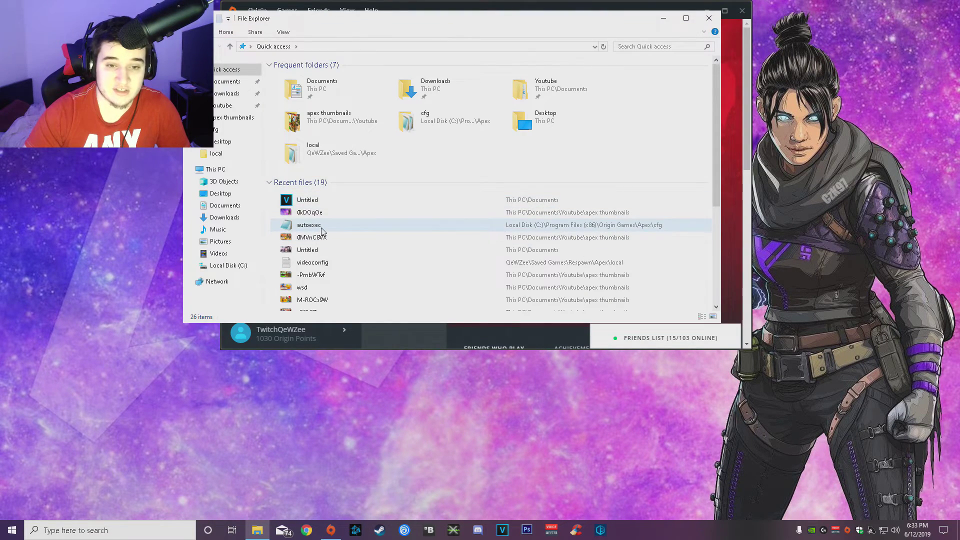
pyautogui.doubleClick(321, 232)
pyautogui.click(717, 108)
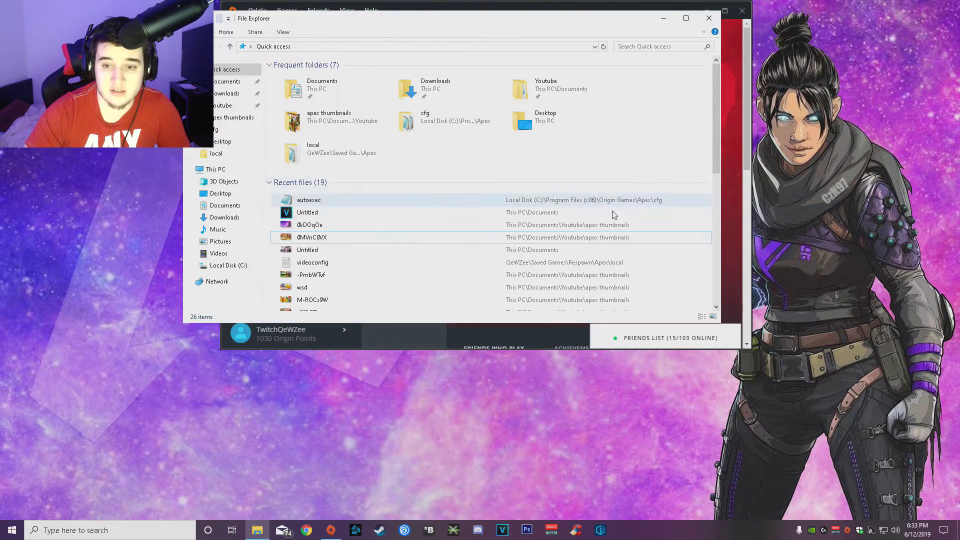
pyautogui.click(227, 266)
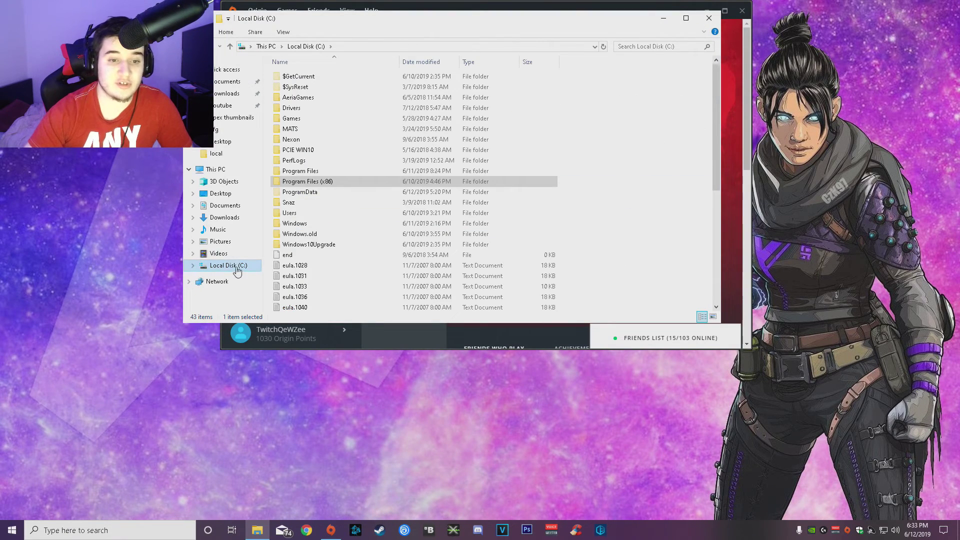
pyautogui.doubleClick(315, 183)
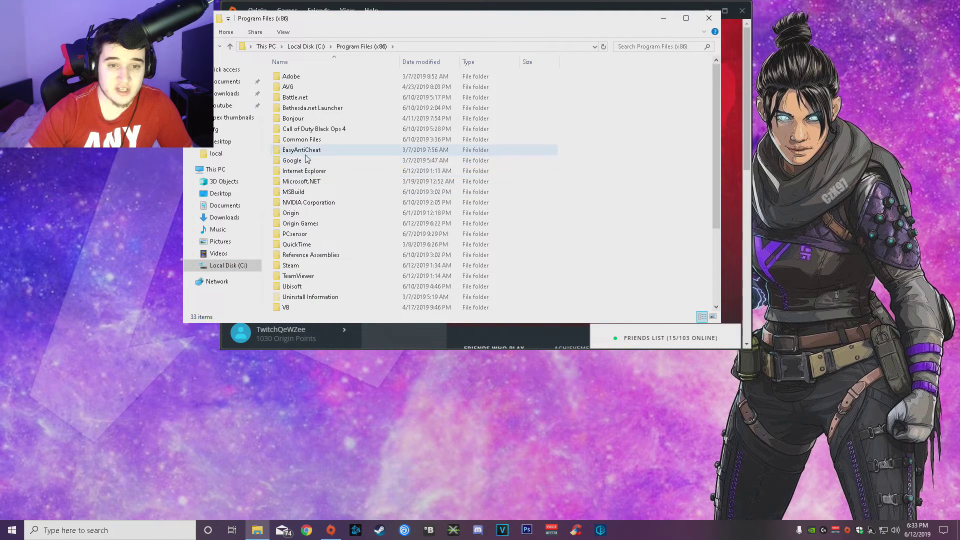
pyautogui.doubleClick(309, 226)
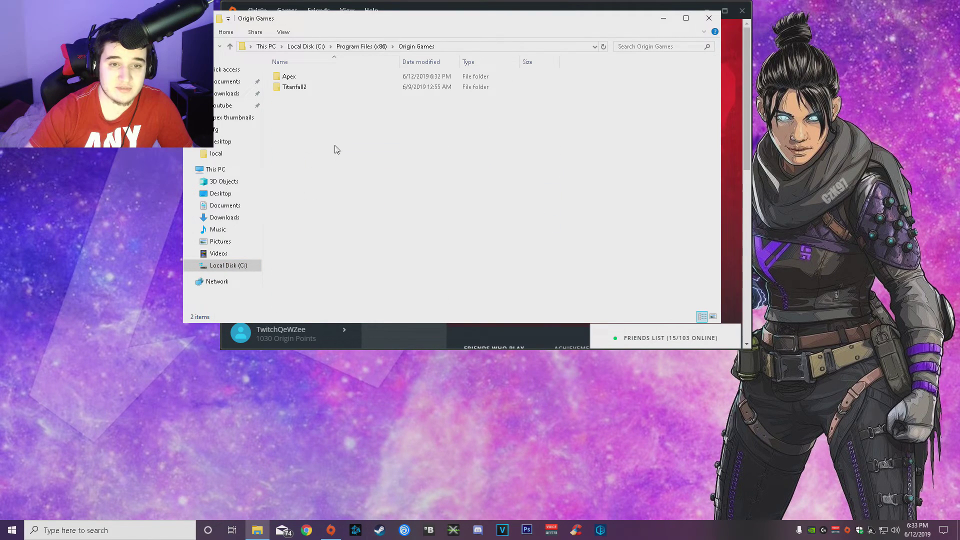
pyautogui.click(300, 77)
pyautogui.doubleClick(299, 79)
pyautogui.doubleClick(296, 98)
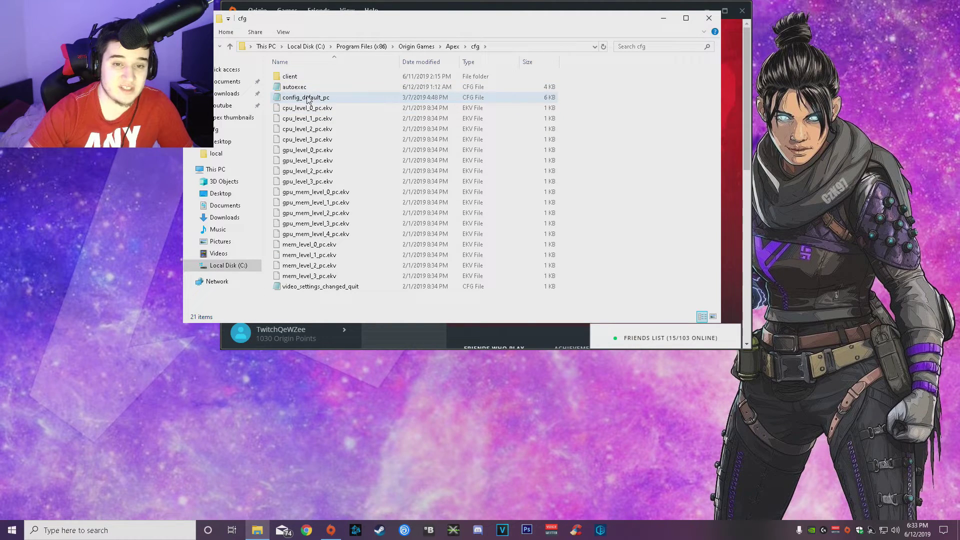
# - Open the config_default_pc file from the cfg folder in Notepad
pyautogui.rightClick(306, 99)
pyautogui.click(300, 310)
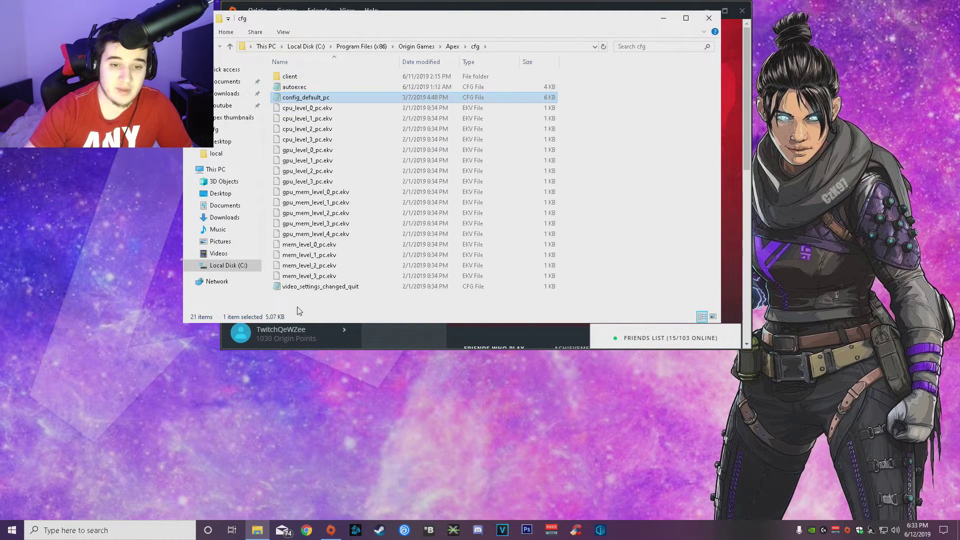
pyautogui.click(284, 88)
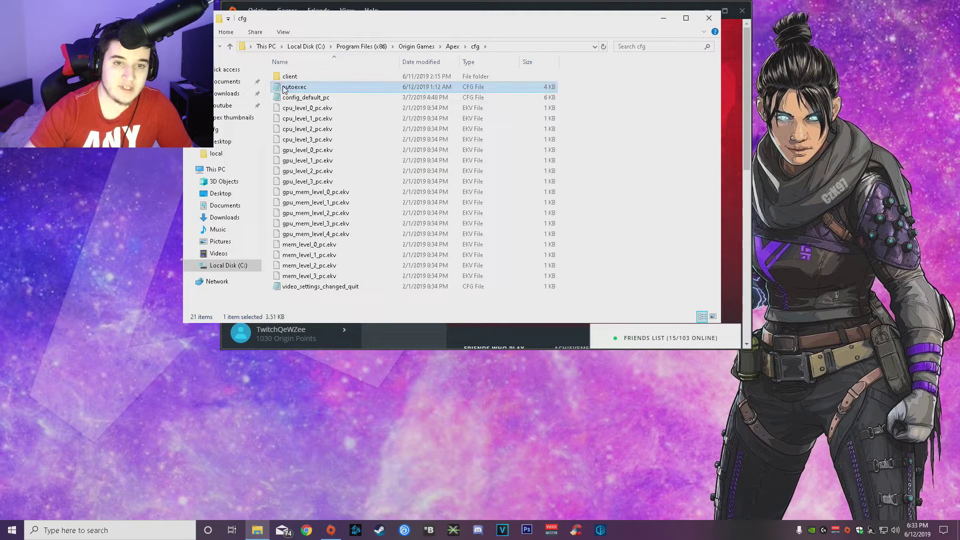
pyautogui.doubleClick(300, 97)
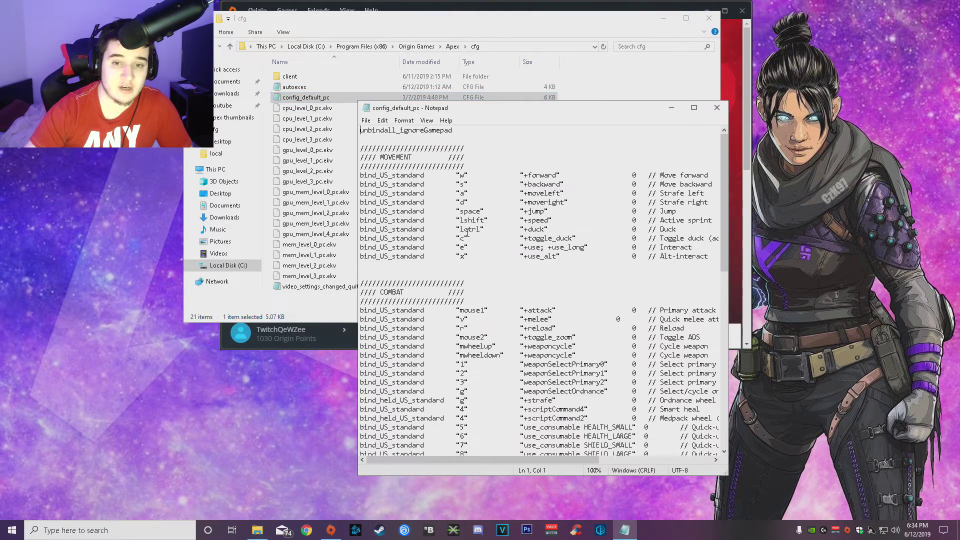
# - Look through the key bindings in config_default_pc down to the end of the file and close it
pyautogui.scroll(-10, 454, 196)
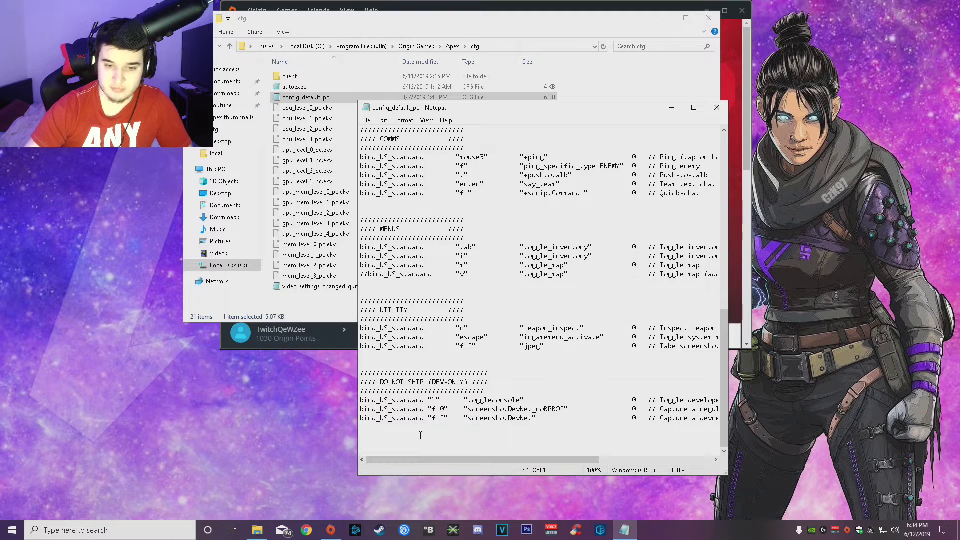
pyautogui.click(716, 108)
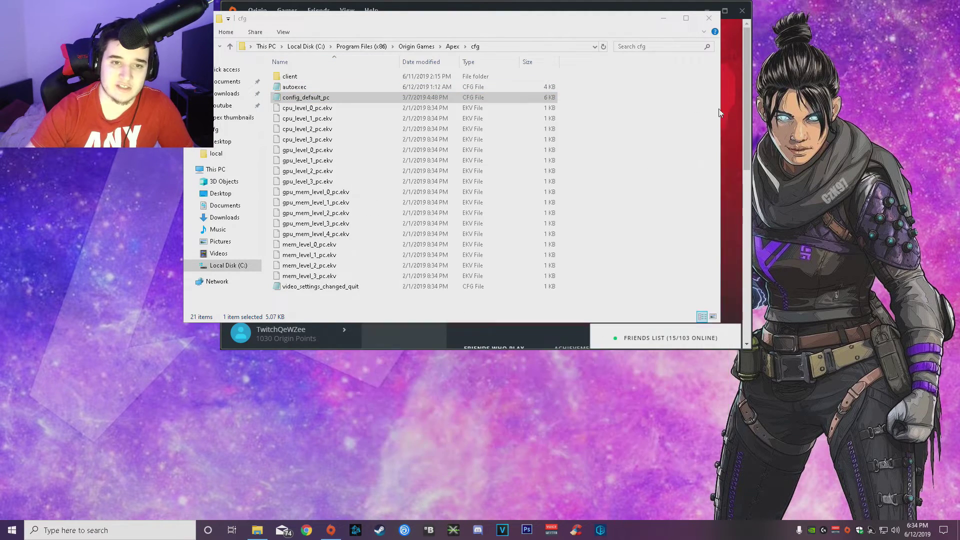
# - Open the autoexec file from the cfg folder in Notepad and widen its window to fit the longer lines
pyautogui.click(301, 89)
pyautogui.doubleClick(300, 89)
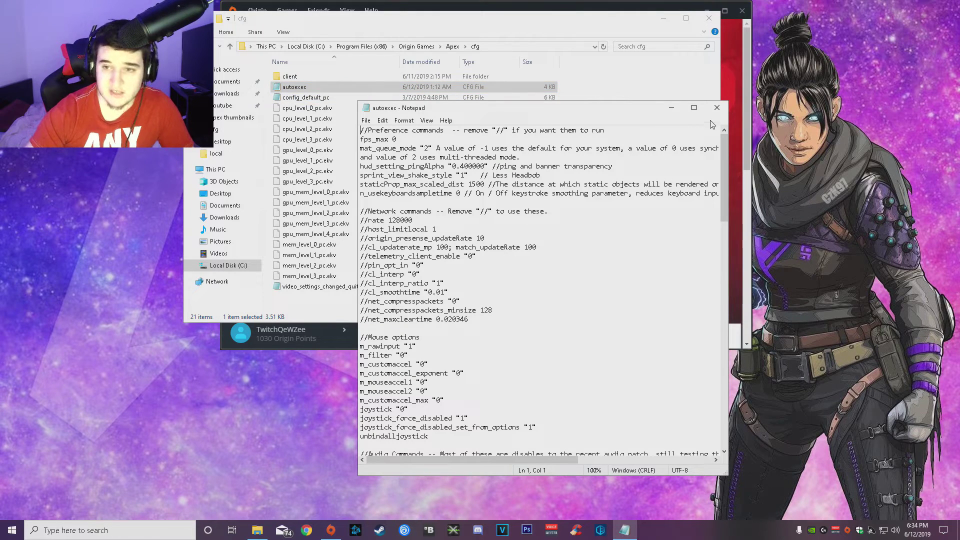
pyautogui.moveTo(728, 229); pyautogui.dragTo(770, 229)
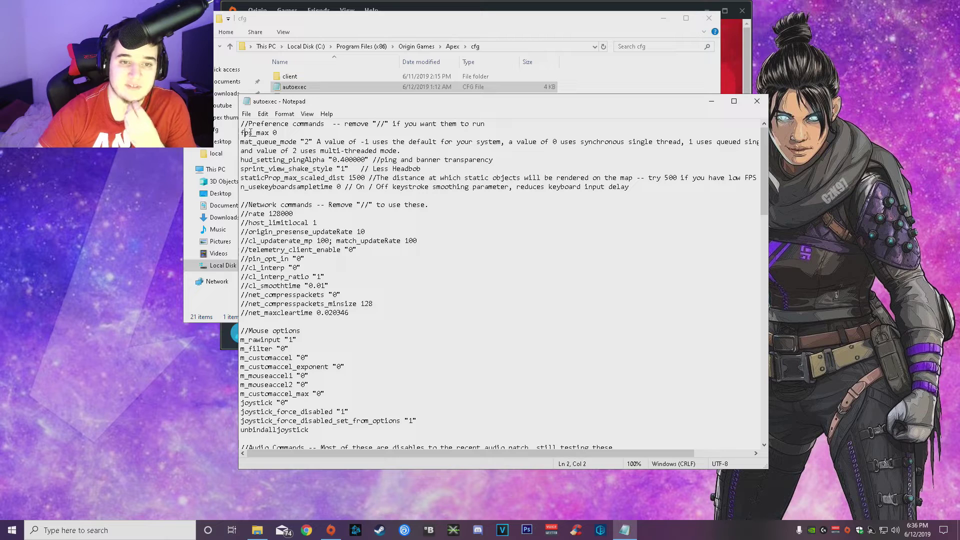
# - Examine the fps_max and mat_queue_mode preference commands, highlighting the queue mode value and its multi-threaded note
pyautogui.hotkey('shift', 'End')
pyautogui.click(282, 132)
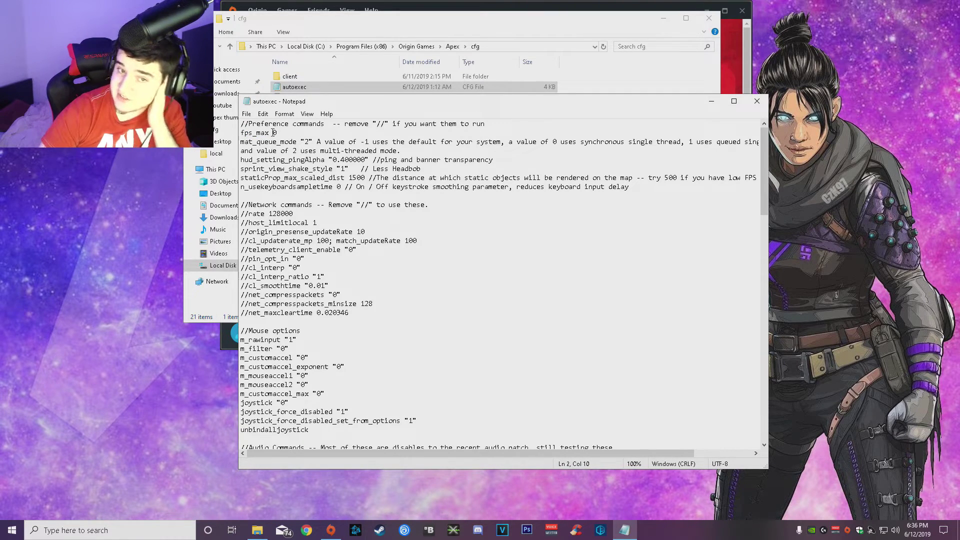
pyautogui.moveTo(271, 143); pyautogui.dragTo(310, 142)
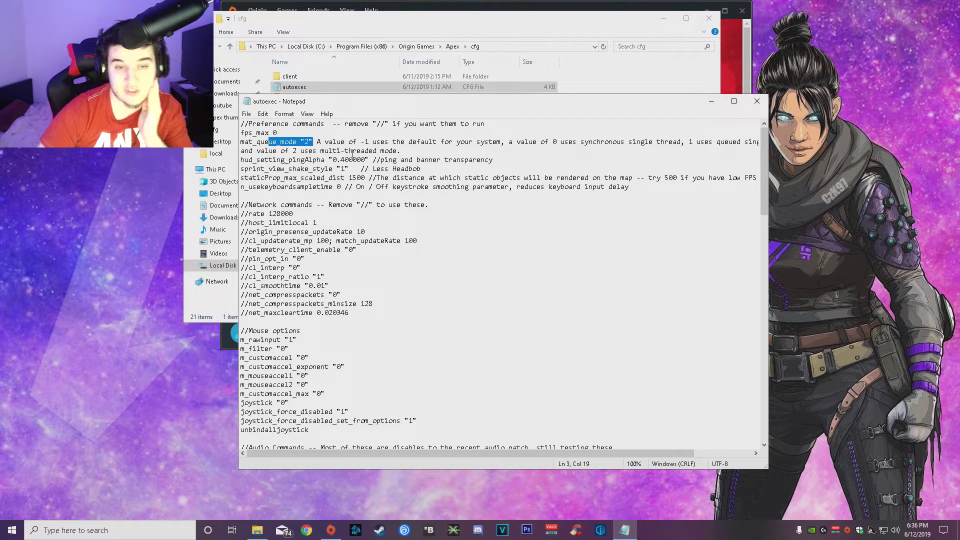
pyautogui.moveTo(352, 150); pyautogui.dragTo(369, 150)
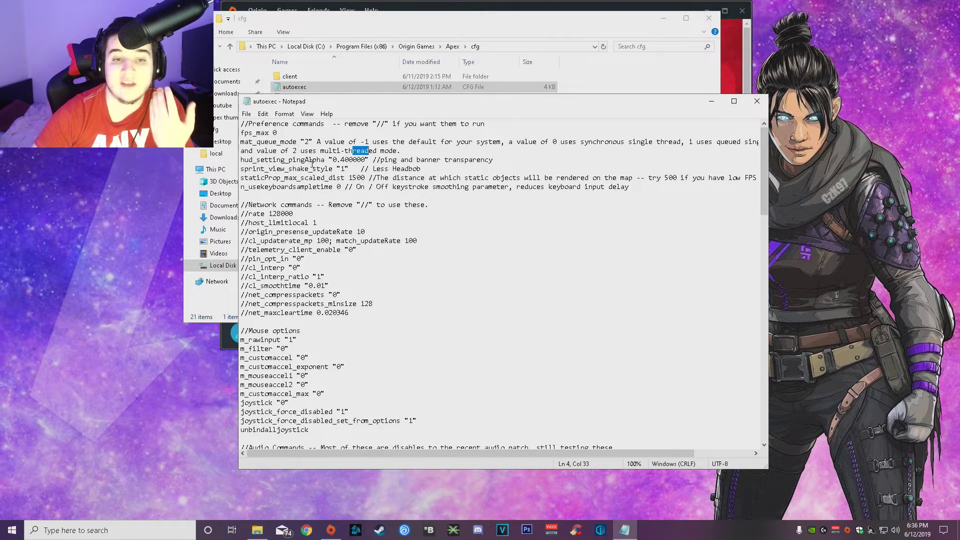
# - Check the remaining preference commands, covering ping and banner transparency, static object render distance and keyboard sample time
pyautogui.moveTo(306, 161); pyautogui.dragTo(280, 169)
pyautogui.click(407, 159)
pyautogui.doubleClick(407, 160)
pyautogui.moveTo(424, 158); pyautogui.dragTo(448, 160)
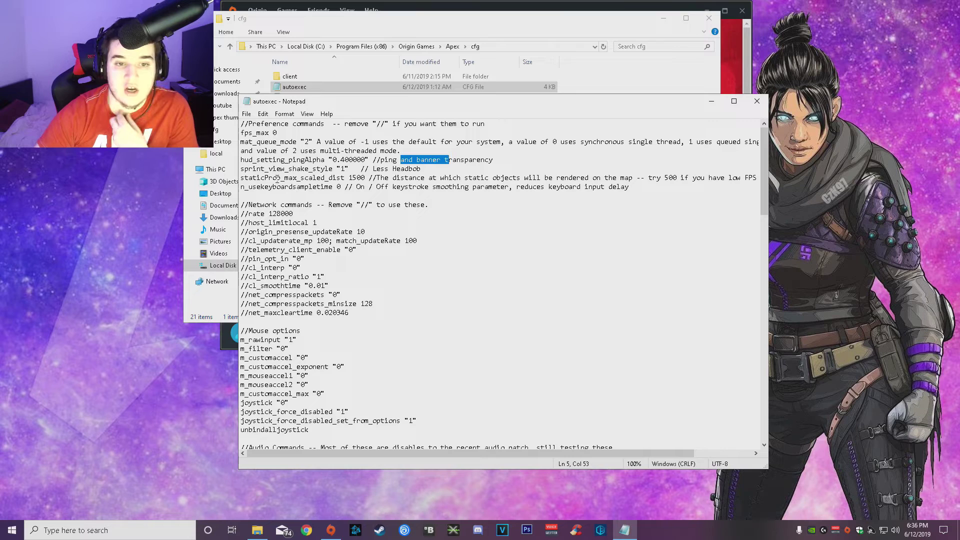
pyautogui.click(359, 179)
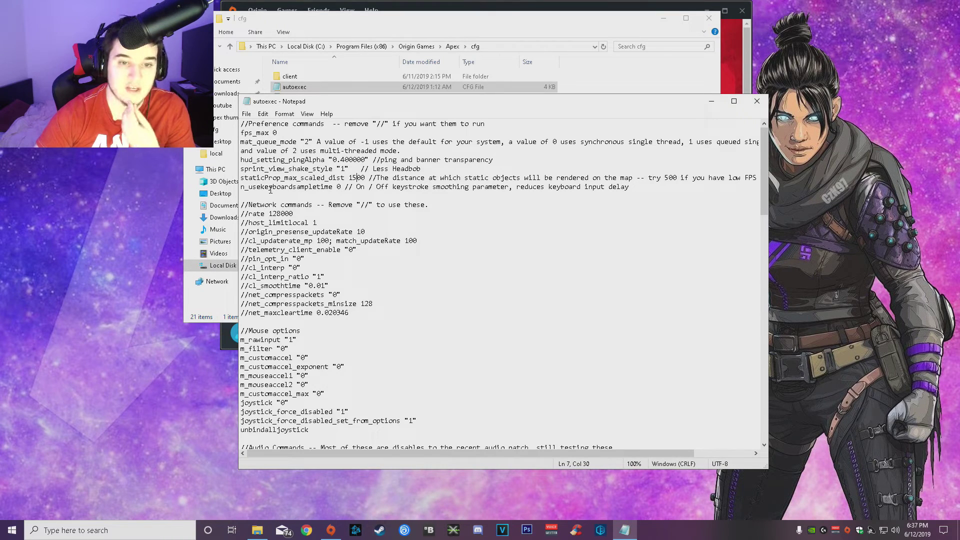
pyautogui.moveTo(272, 187); pyautogui.dragTo(312, 188)
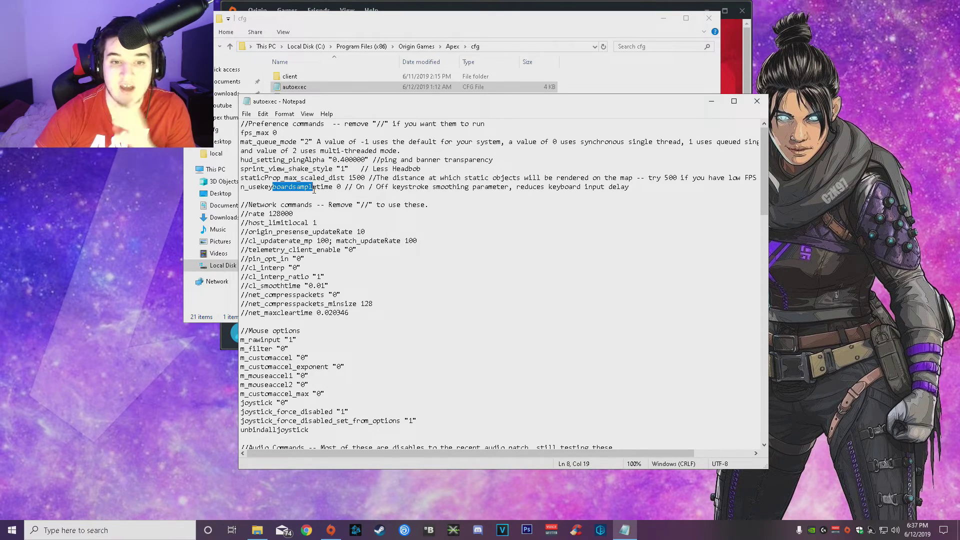
pyautogui.click(314, 190)
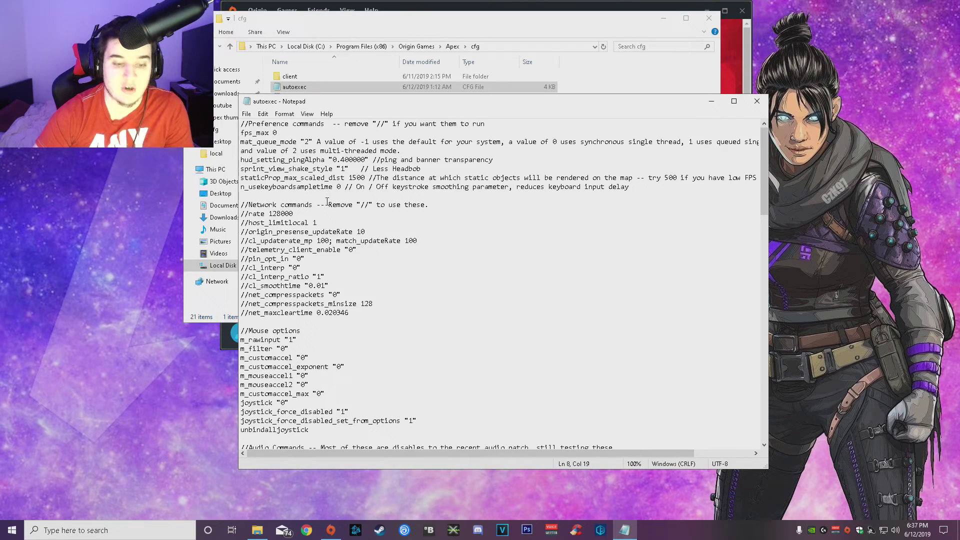
# - Highlight and review the whole block of commented-out network commands, from its heading to net_maxcleartime
pyautogui.click(275, 204)
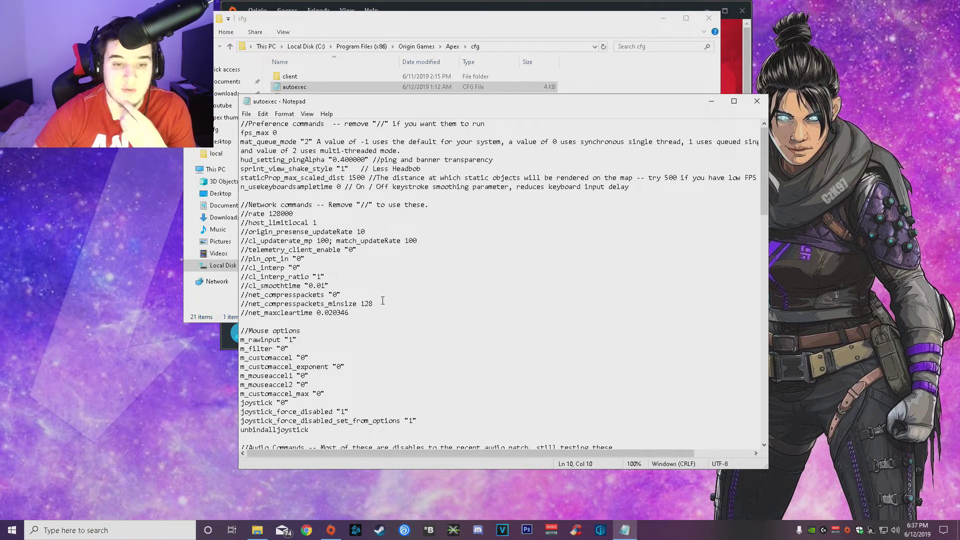
pyautogui.moveTo(382, 300); pyautogui.dragTo(240, 205)
pyautogui.click(364, 303)
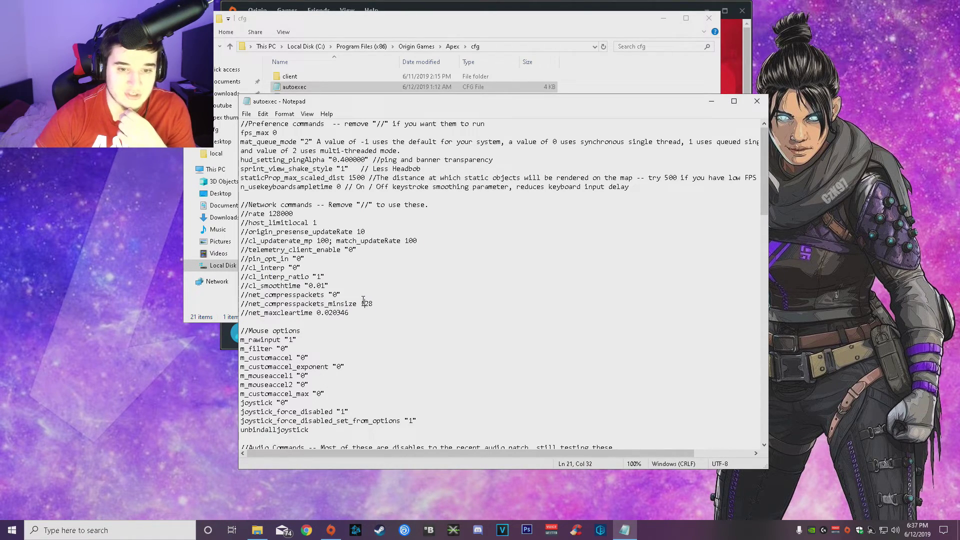
pyautogui.moveTo(365, 317); pyautogui.dragTo(247, 199)
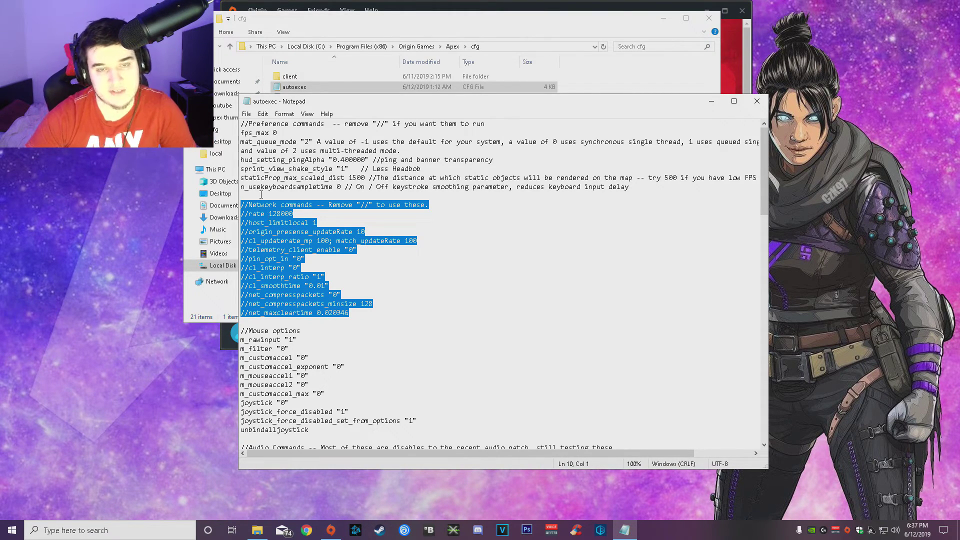
pyautogui.click(371, 325)
# - Examine the mouse options, including m_rawinput, m_filter and the joystick-disabling commands down to unbindalljoystick
pyautogui.scroll(-3, 308, 326)
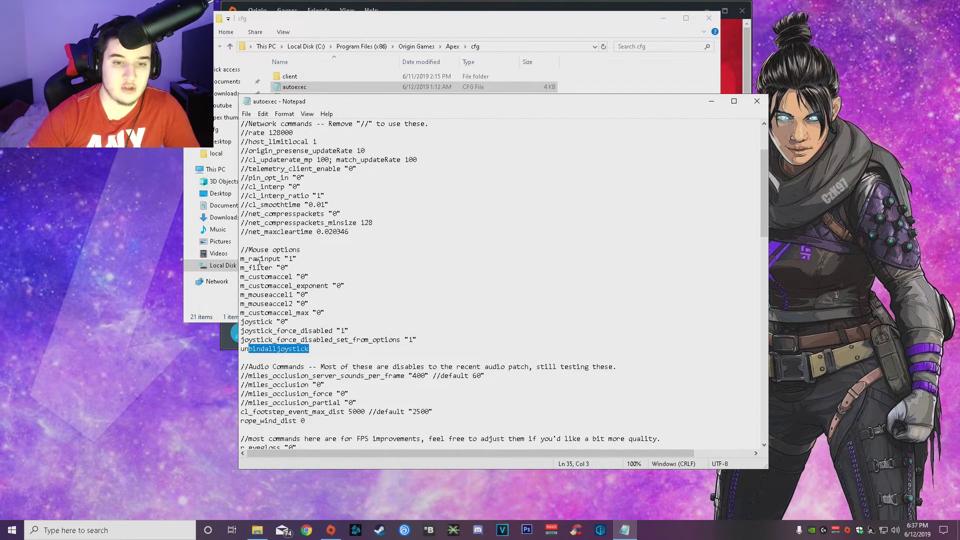
pyautogui.moveTo(241, 258); pyautogui.dragTo(286, 259)
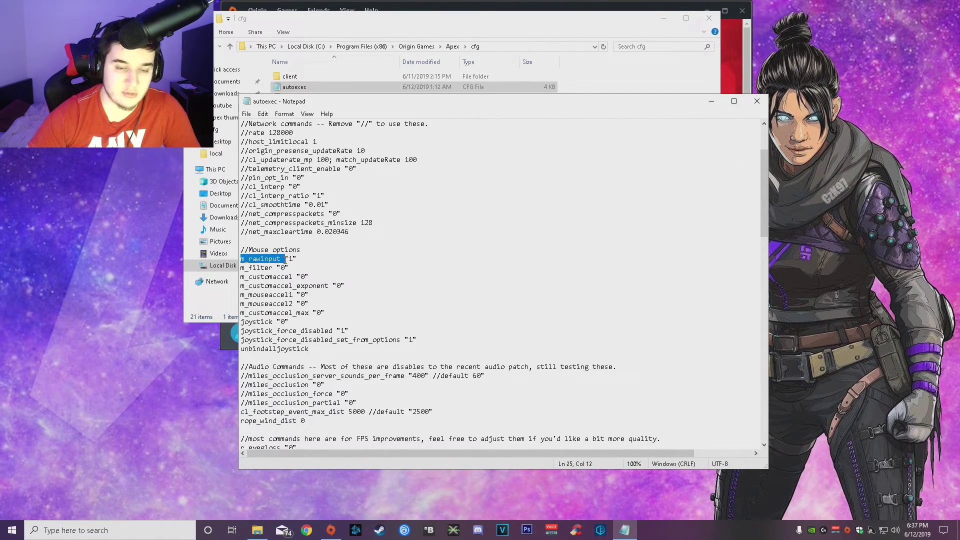
pyautogui.click(260, 267)
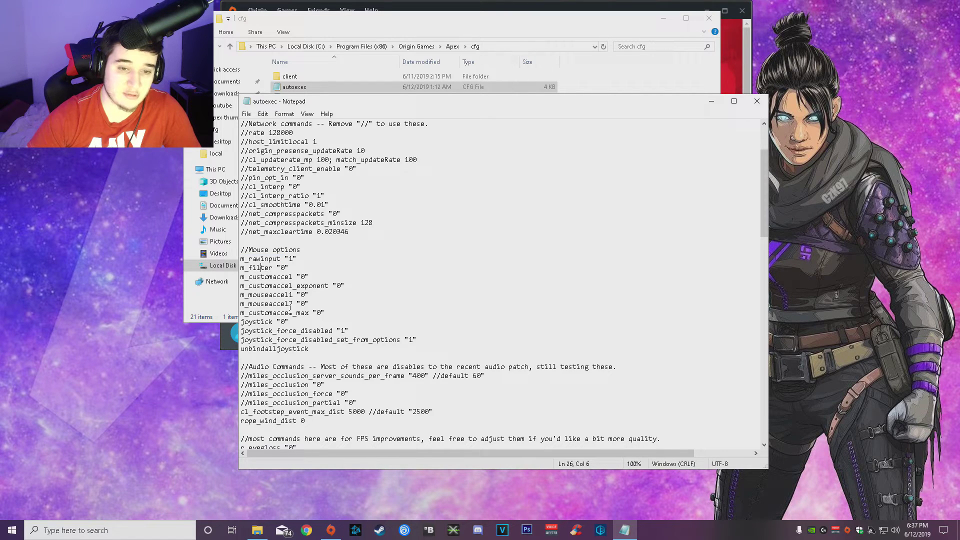
pyautogui.moveTo(259, 324); pyautogui.dragTo(350, 341)
pyautogui.click(302, 349)
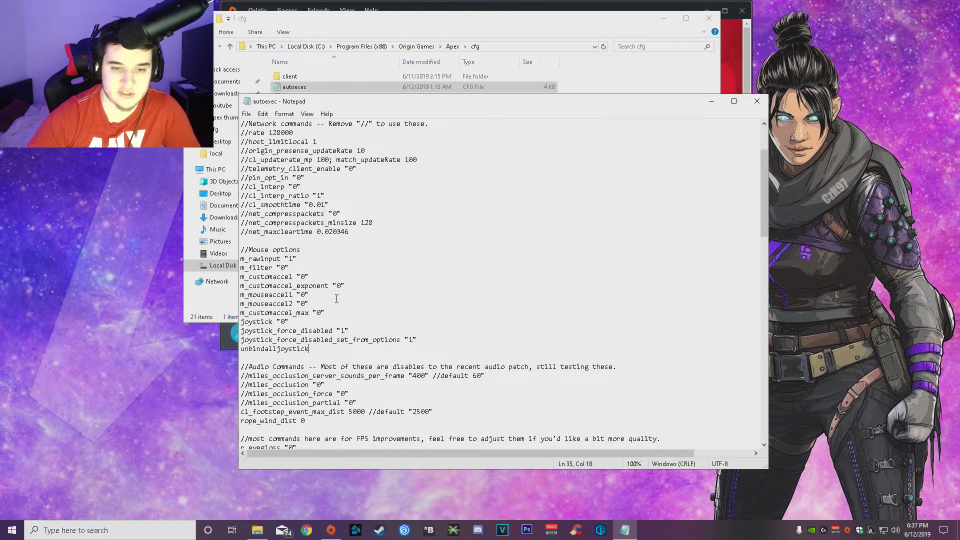
# - Review the audio commands section from its heading down to rope_wind_dist
pyautogui.scroll(-1, 337, 299)
pyautogui.moveTo(280, 340); pyautogui.dragTo(302, 340)
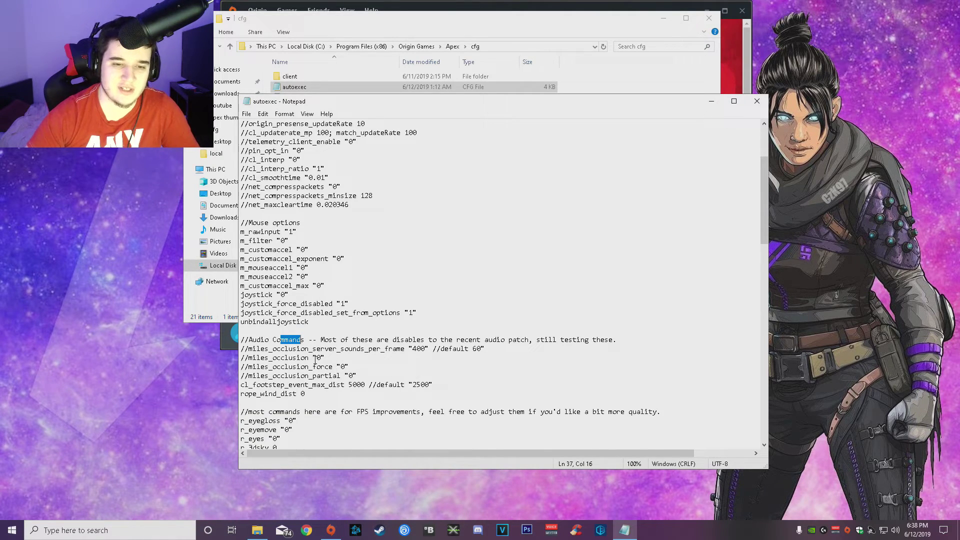
pyautogui.click(307, 394)
pyautogui.scroll(-1, 312, 390)
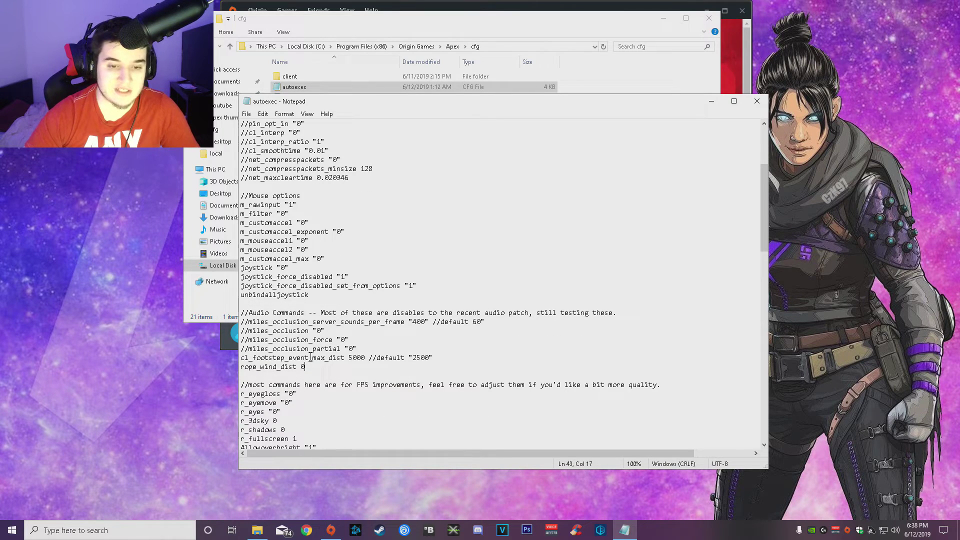
# - Read through the FPS improvement commands to the end of autoexec, and highlight the text from the last line back to the beginning
pyautogui.scroll(-15, 362, 362)
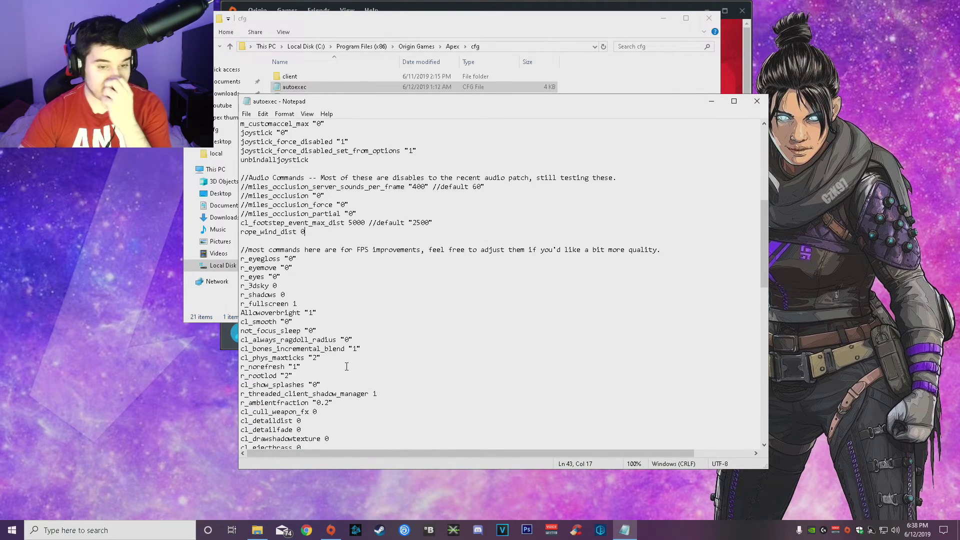
pyautogui.scroll(-15, 346, 371)
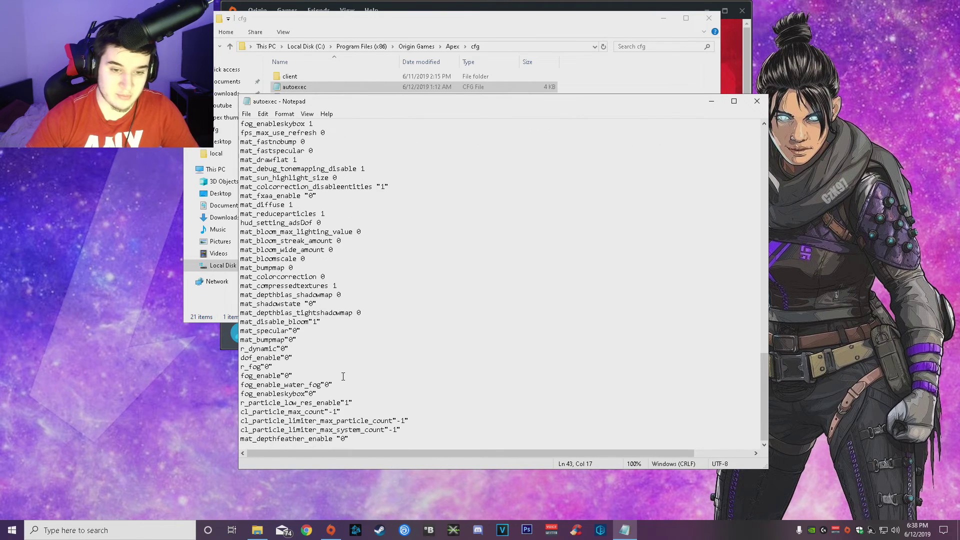
pyautogui.scroll(4, 300, 377)
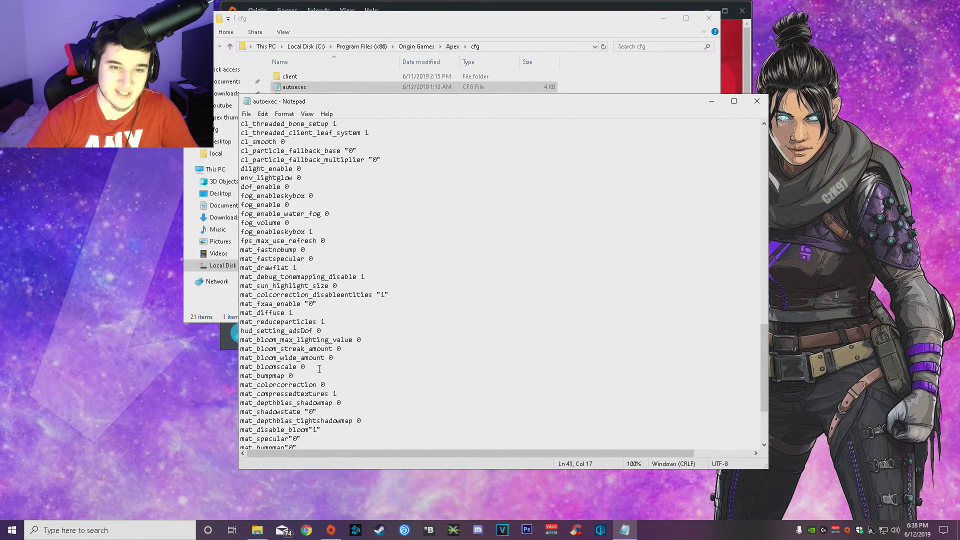
pyautogui.scroll(12, 360, 370)
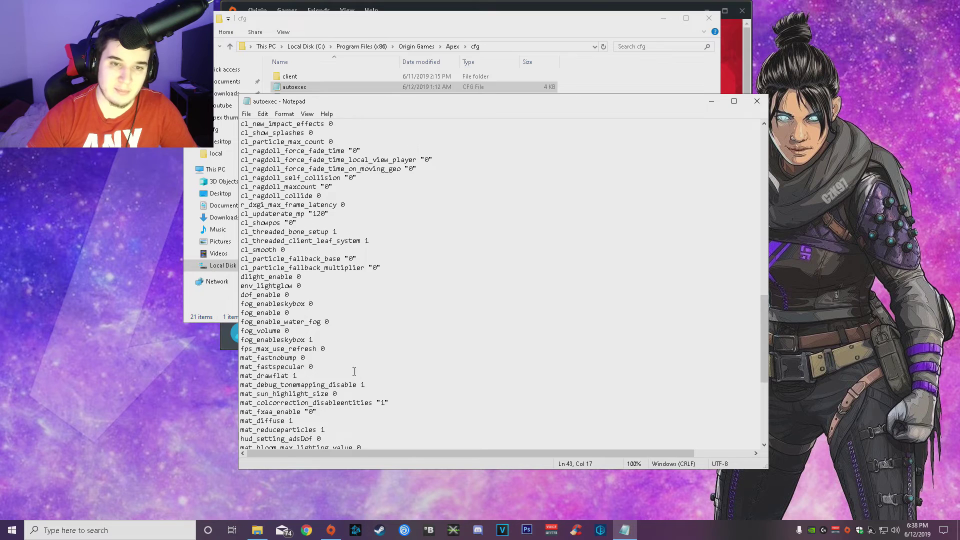
pyautogui.scroll(3, 340, 361)
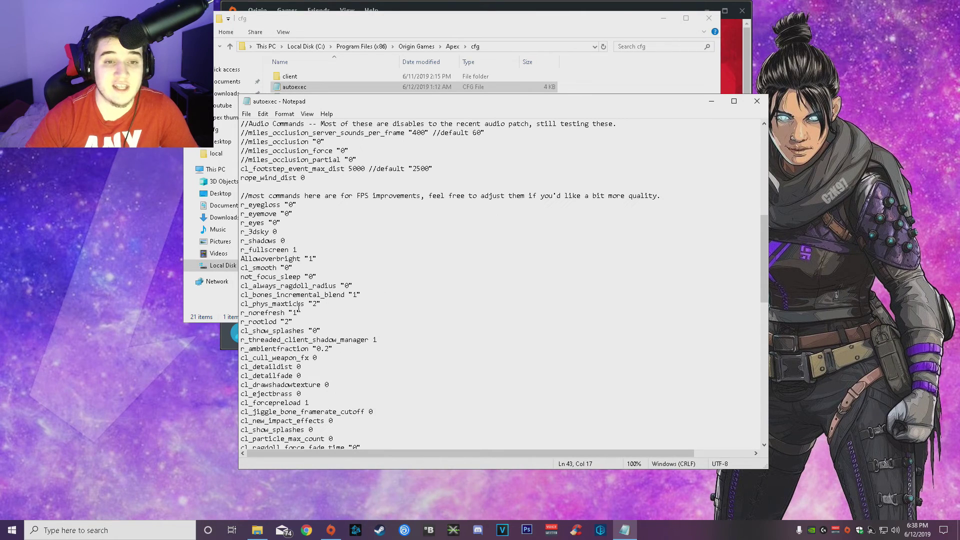
pyautogui.scroll(-20, 328, 328)
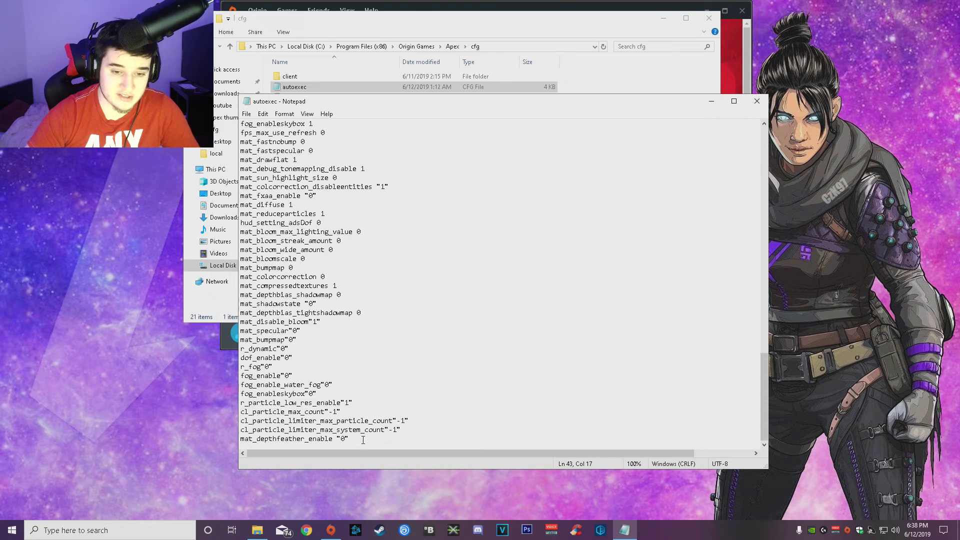
pyautogui.moveTo(362, 440); pyautogui.dragTo(315, 120)
pyautogui.click(318, 188)
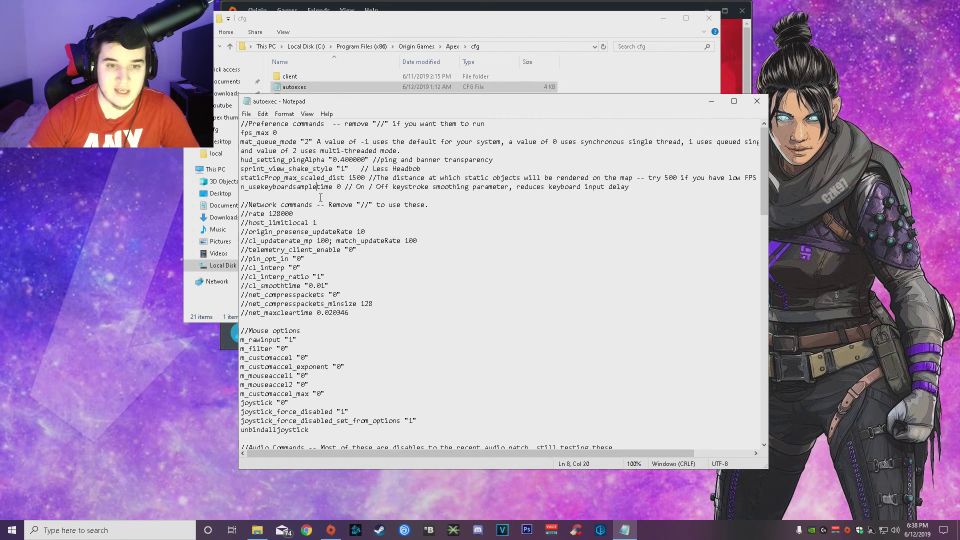
pyautogui.click(247, 114)
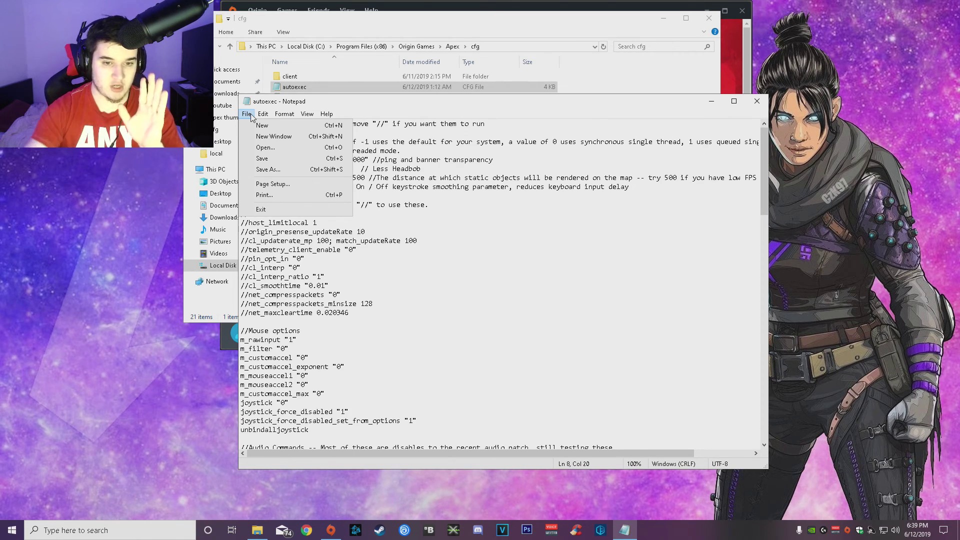
pyautogui.click(426, 285)
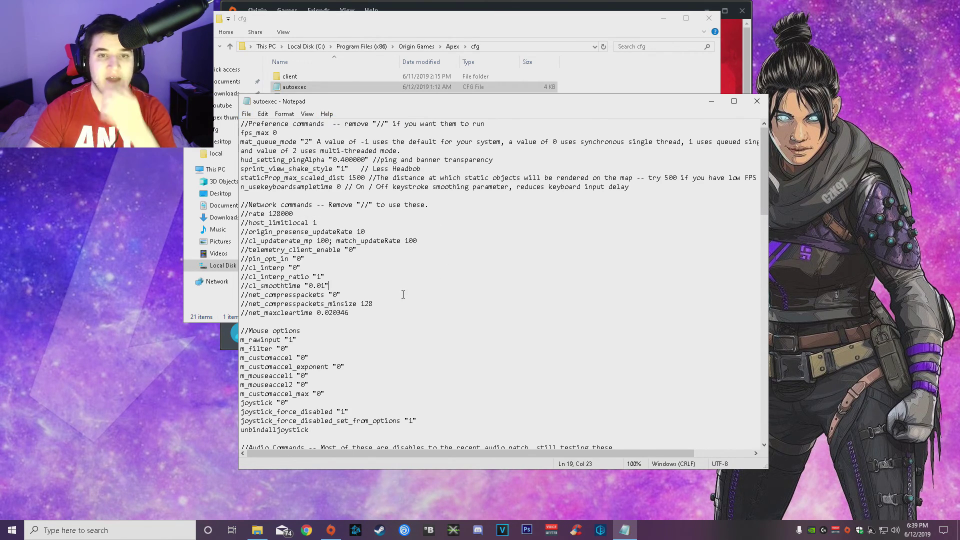